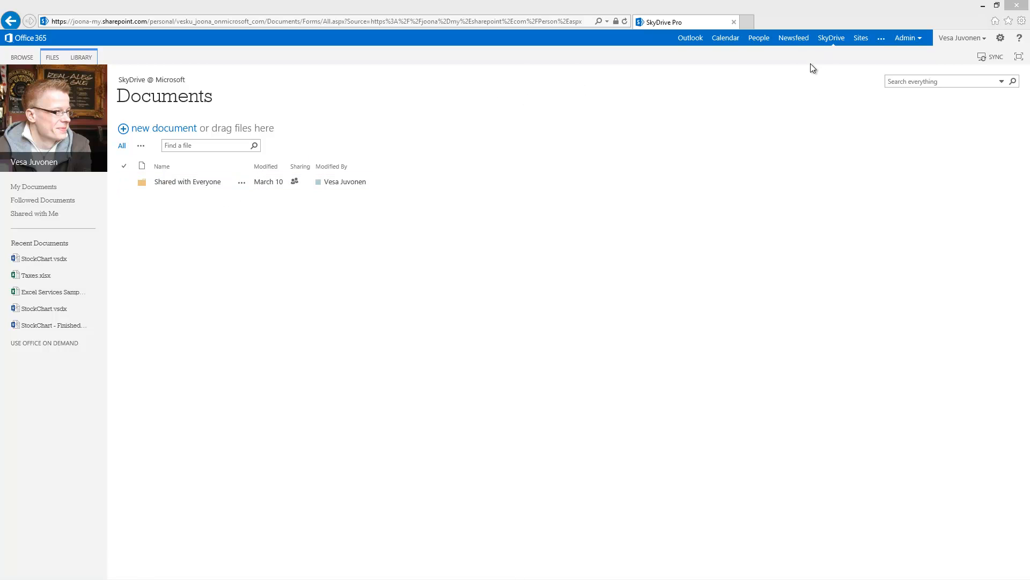
Step: Check the personal newsfeed, then bring up the Windows Azure portal listing all items
{"action": "left_click", "coordinate": [798, 47]}
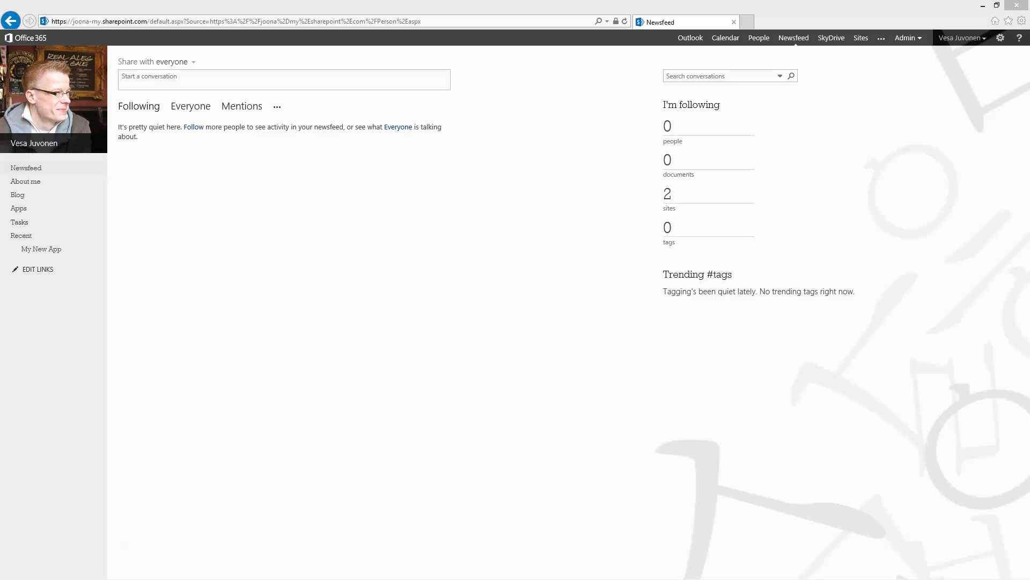
{"action": "key", "text": "alt+Tab"}
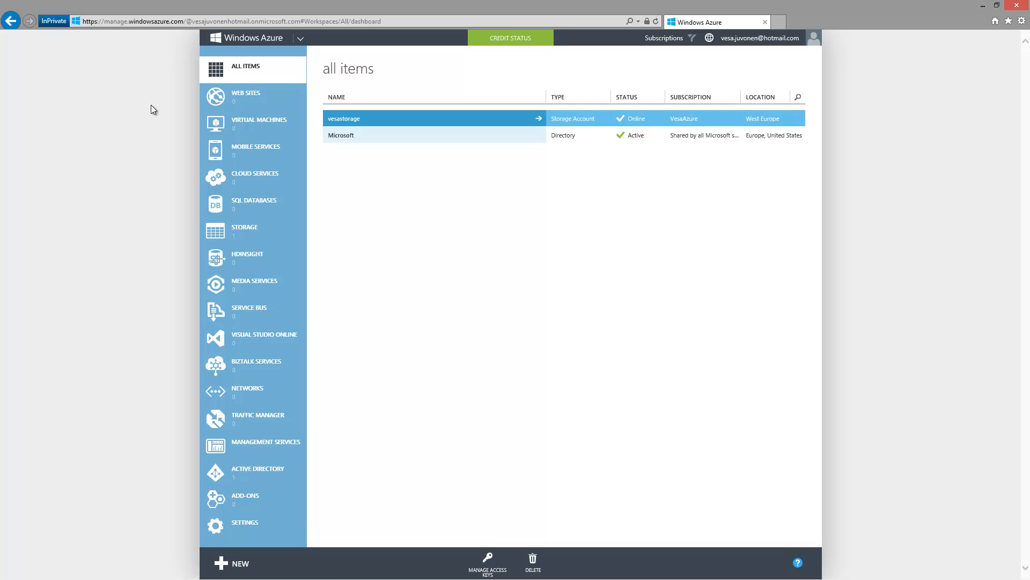
Step: Browse Virtual Machines, Mobile Services, Cloud Services and SQL Databases, ending on the empty Web Sites page
{"action": "left_click", "coordinate": [270, 125]}
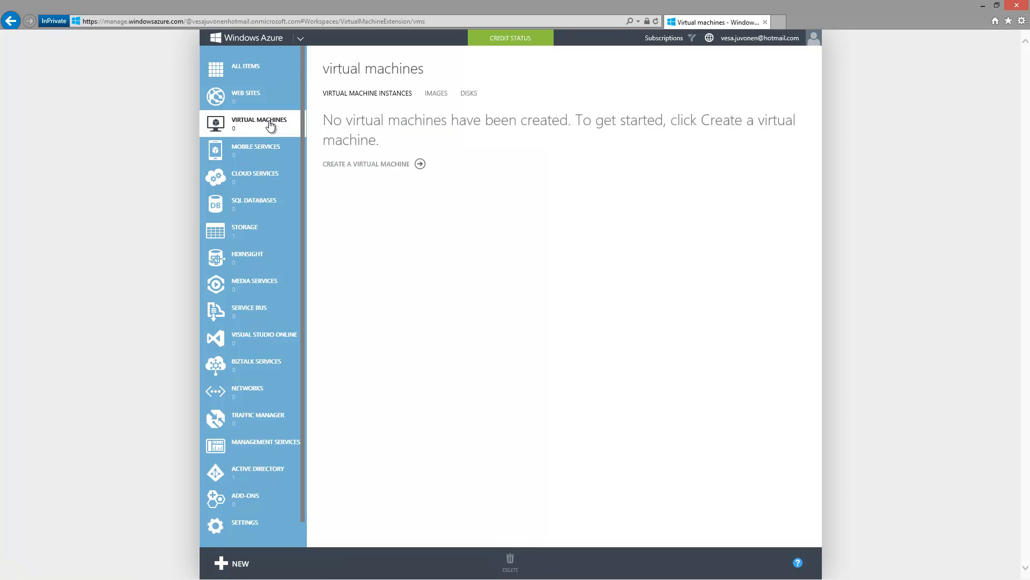
{"action": "left_click", "coordinate": [260, 97]}
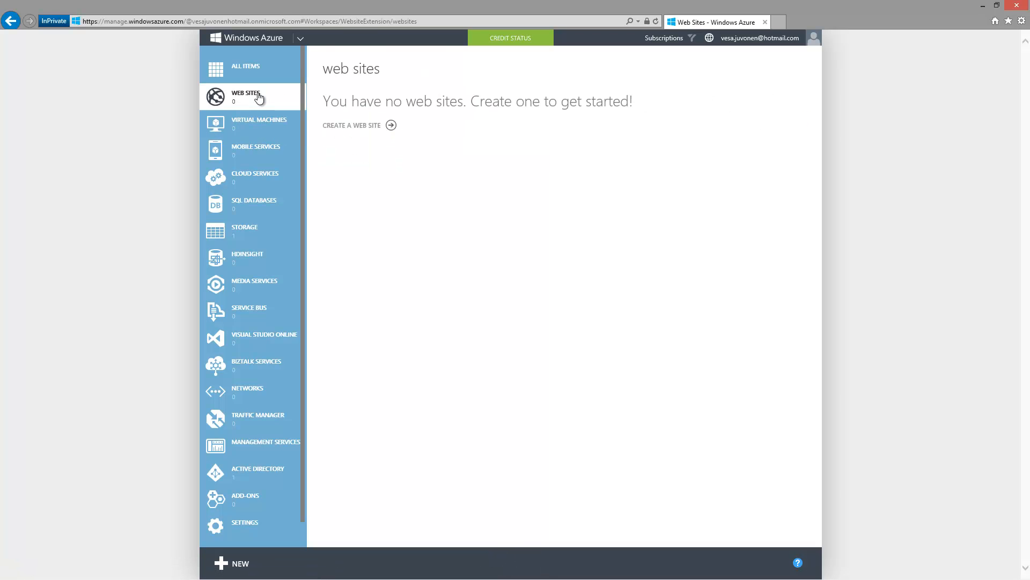
{"action": "left_click", "coordinate": [263, 155]}
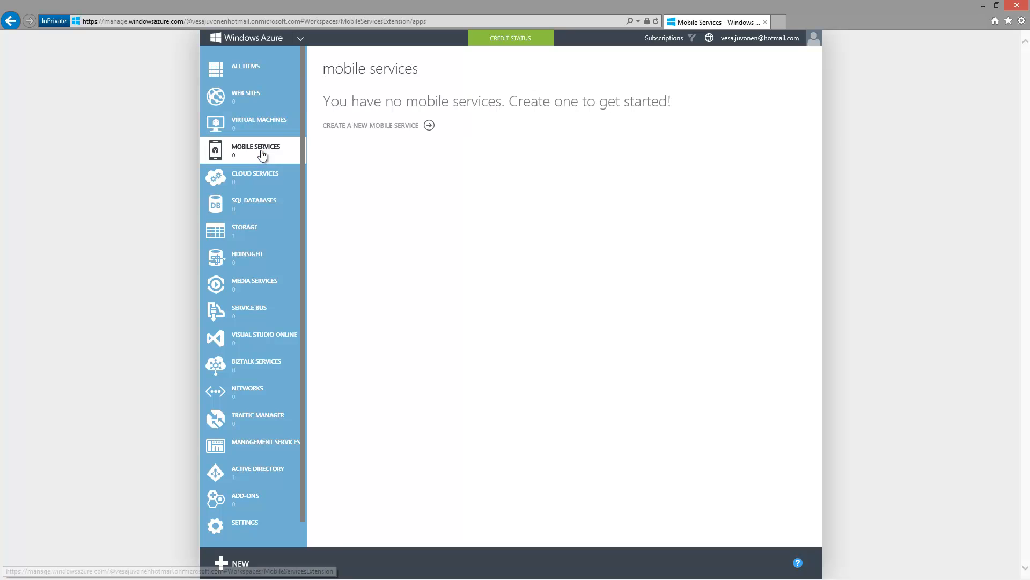
{"action": "left_click", "coordinate": [262, 181]}
{"action": "left_click", "coordinate": [266, 206]}
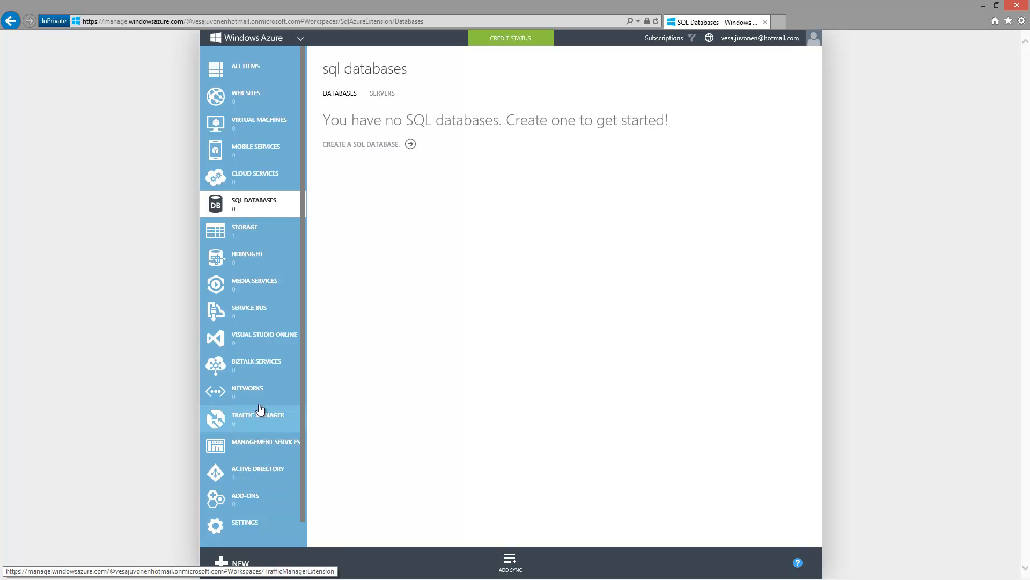
{"action": "left_click", "coordinate": [256, 185]}
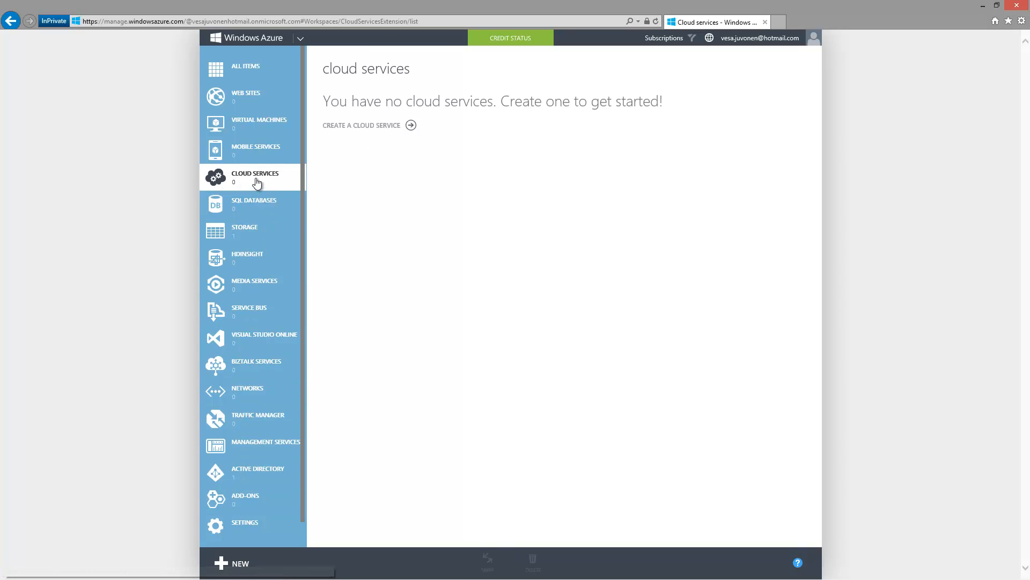
{"action": "left_click", "coordinate": [242, 100]}
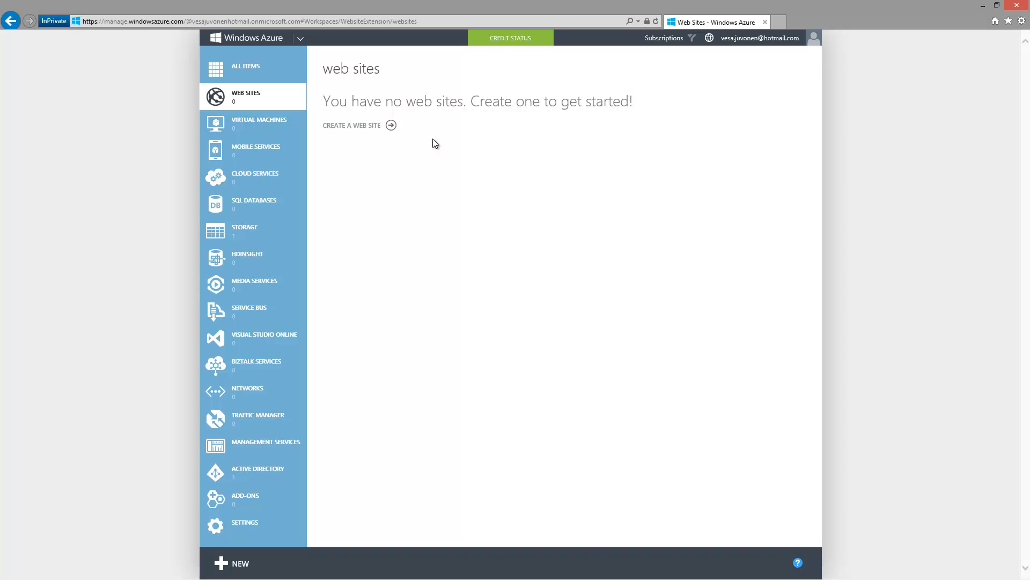
Step: Start a Quick Create web site and keep VesaAzure as the subscription
{"action": "left_click", "coordinate": [373, 128]}
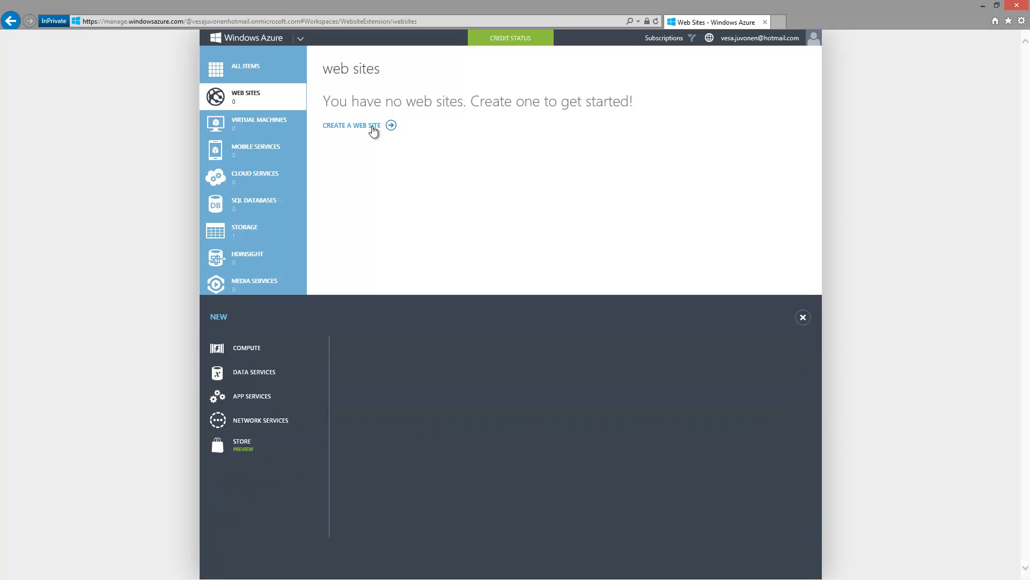
{"action": "left_click", "coordinate": [631, 350]}
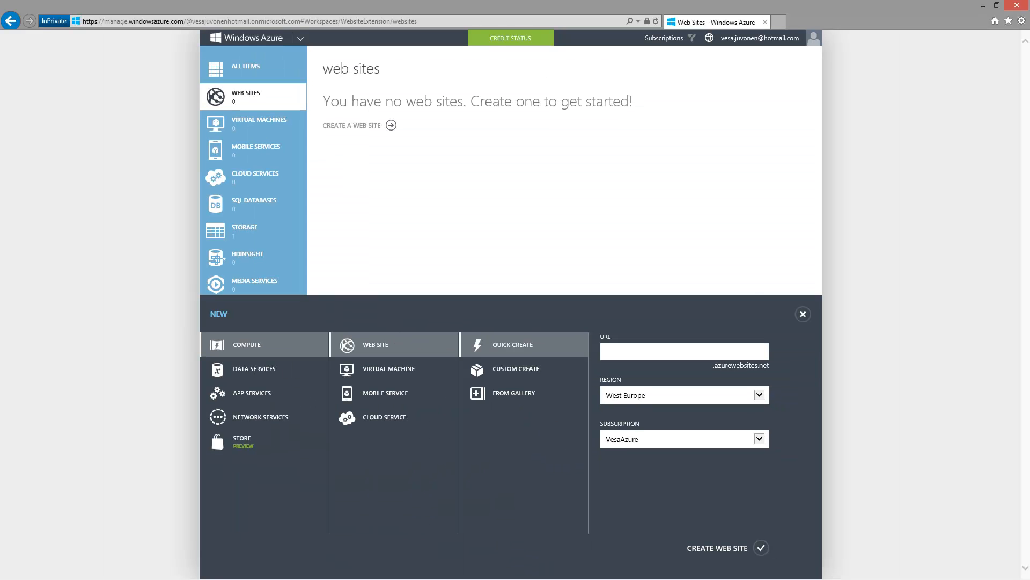
{"action": "left_click", "coordinate": [692, 352]}
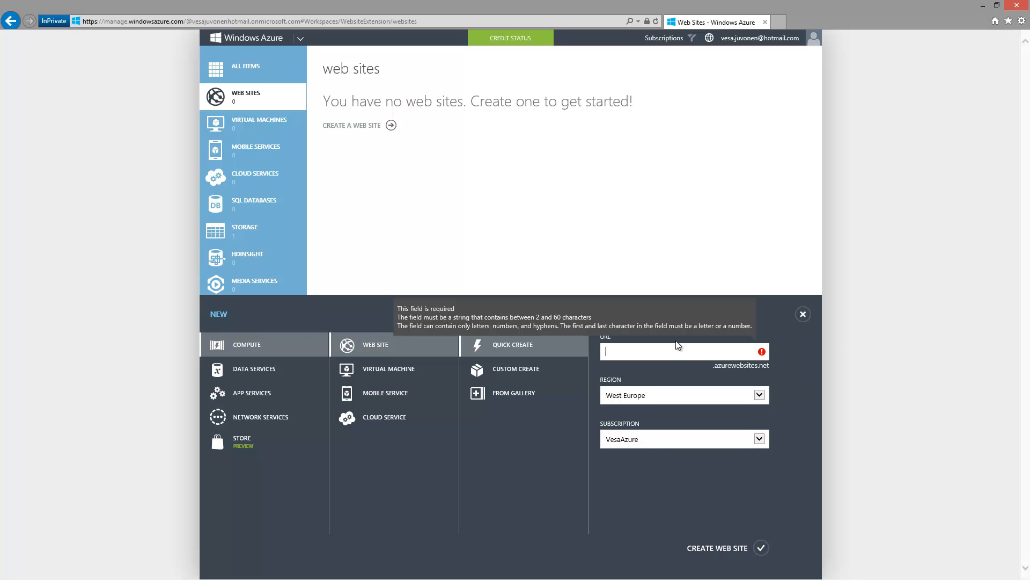
{"action": "left_click", "coordinate": [650, 438]}
{"action": "left_click", "coordinate": [650, 438]}
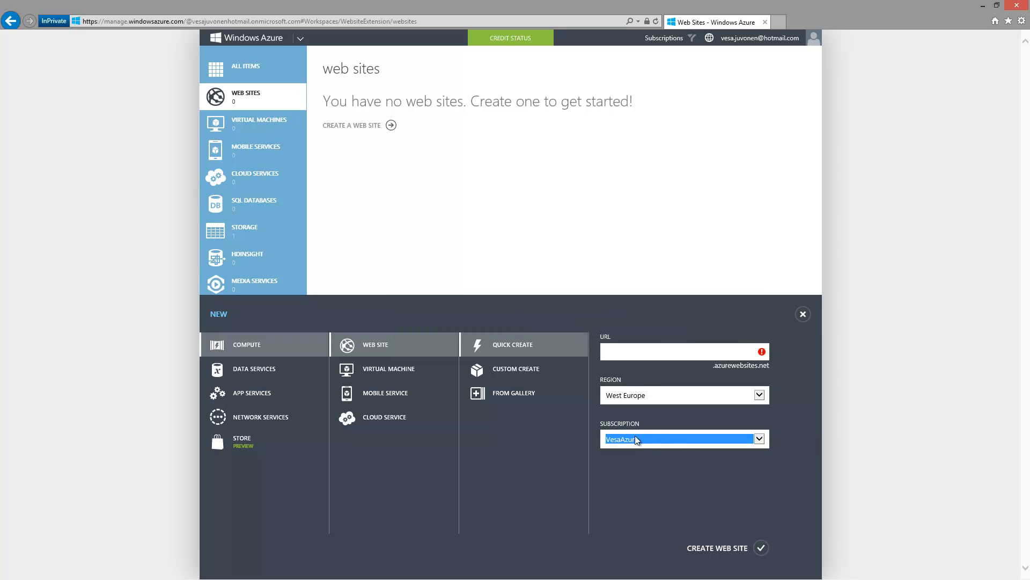
Step: Enter vesku-mysite as the site URL and keep West Europe as the region
{"action": "left_click", "coordinate": [624, 356]}
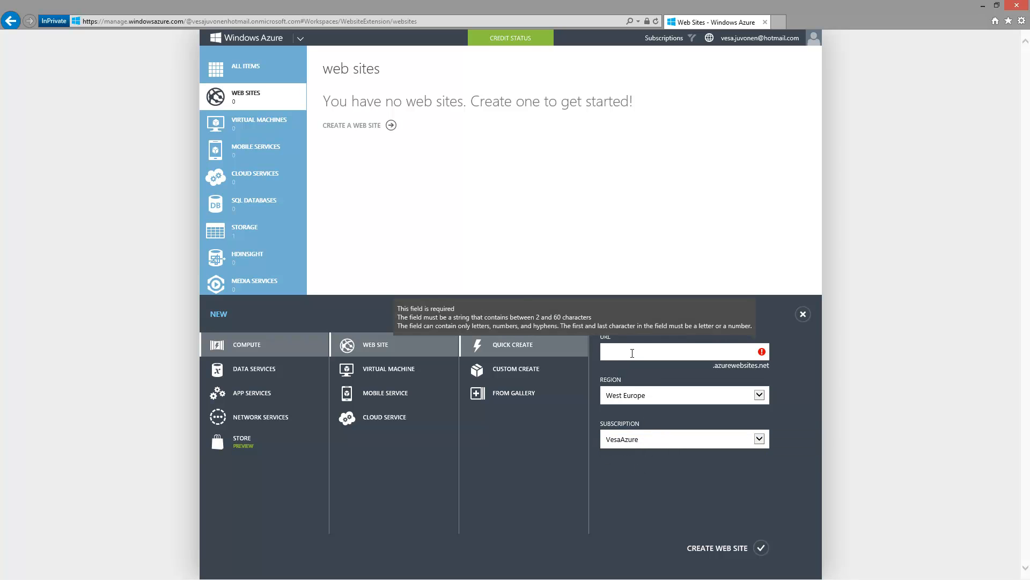
{"action": "type", "text": "vesku-"}
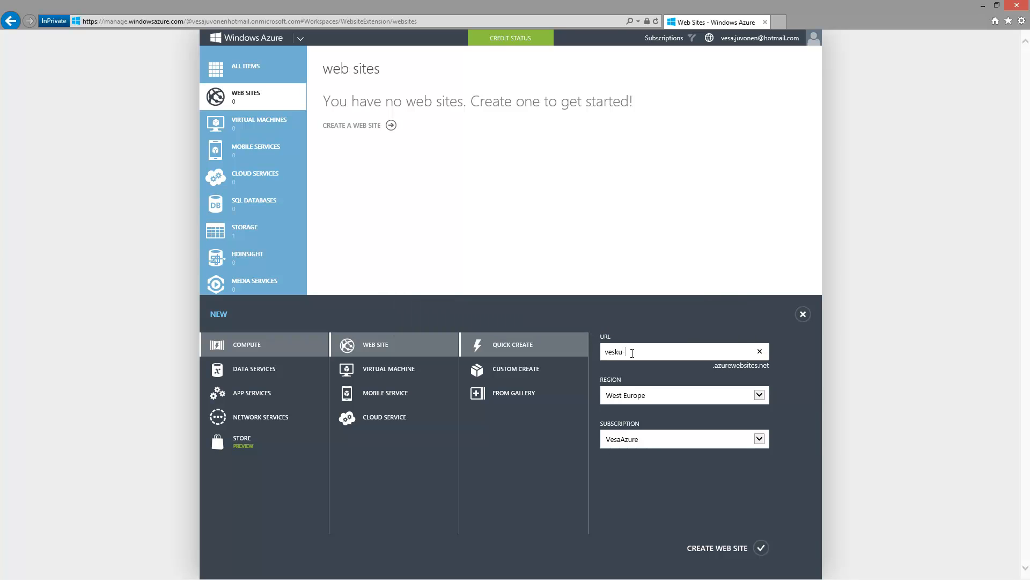
{"action": "type", "text": "mysite"}
{"action": "left_click", "coordinate": [677, 395]}
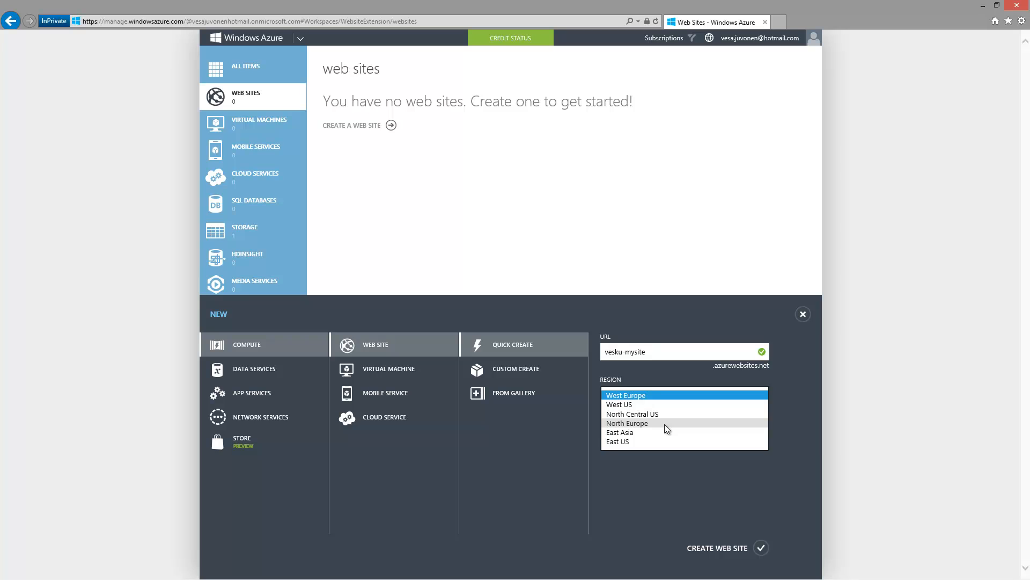
{"action": "left_click", "coordinate": [663, 395]}
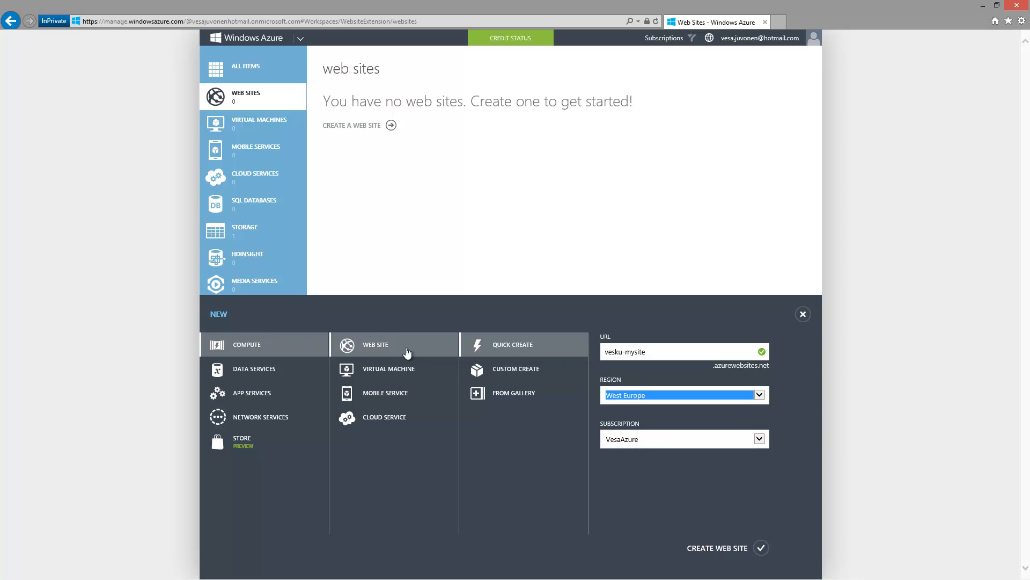
{"action": "left_click_drag", "start_coordinate": [661, 350], "coordinate": [582, 354]}
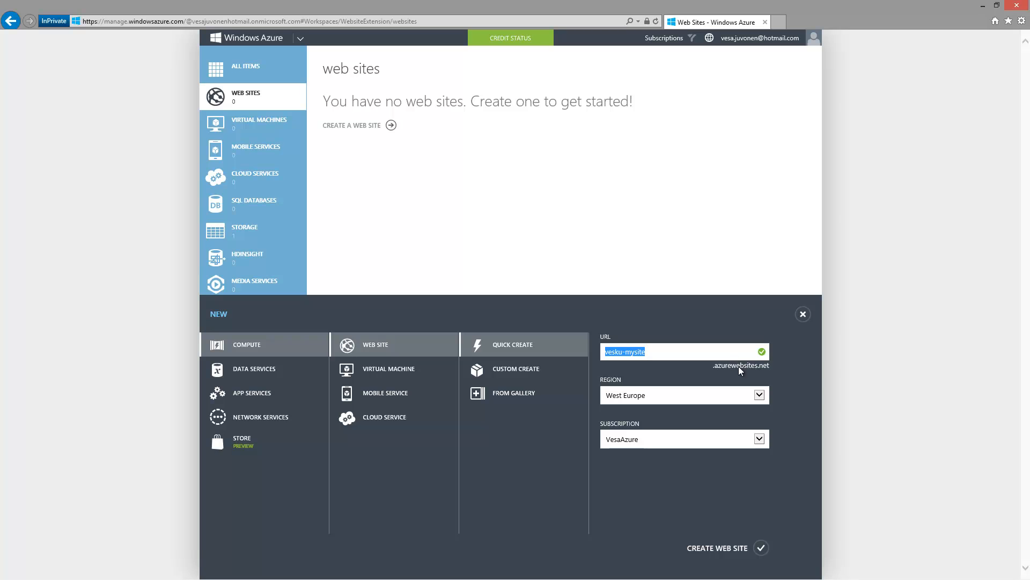
Step: Create vesku-mysite, check that it loads in a new tab, then open its dashboard
{"action": "left_click", "coordinate": [728, 549]}
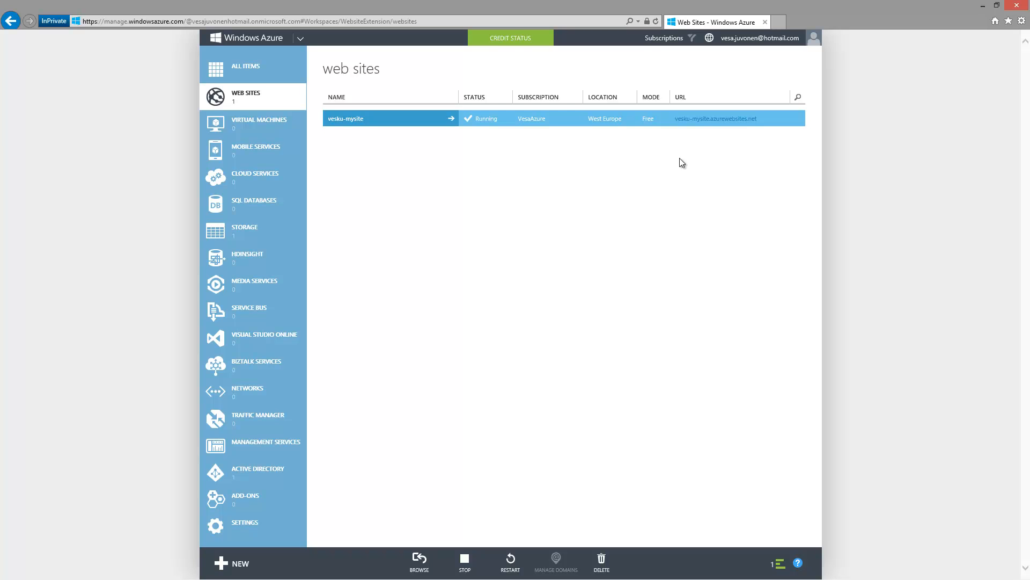
{"action": "left_click_drag", "start_coordinate": [771, 117], "coordinate": [684, 124]}
{"action": "left_click", "coordinate": [692, 119]}
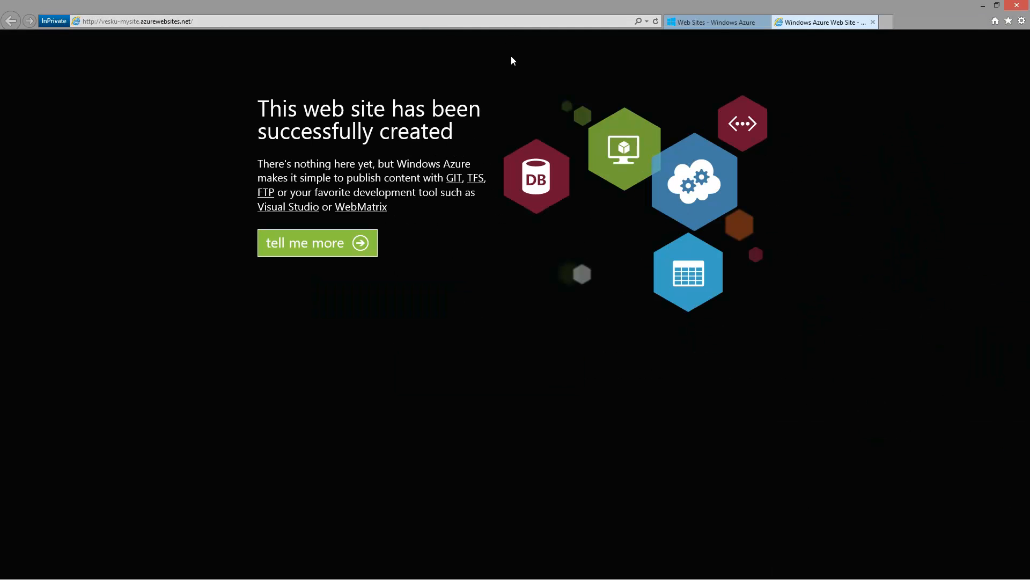
{"action": "left_click", "coordinate": [723, 23]}
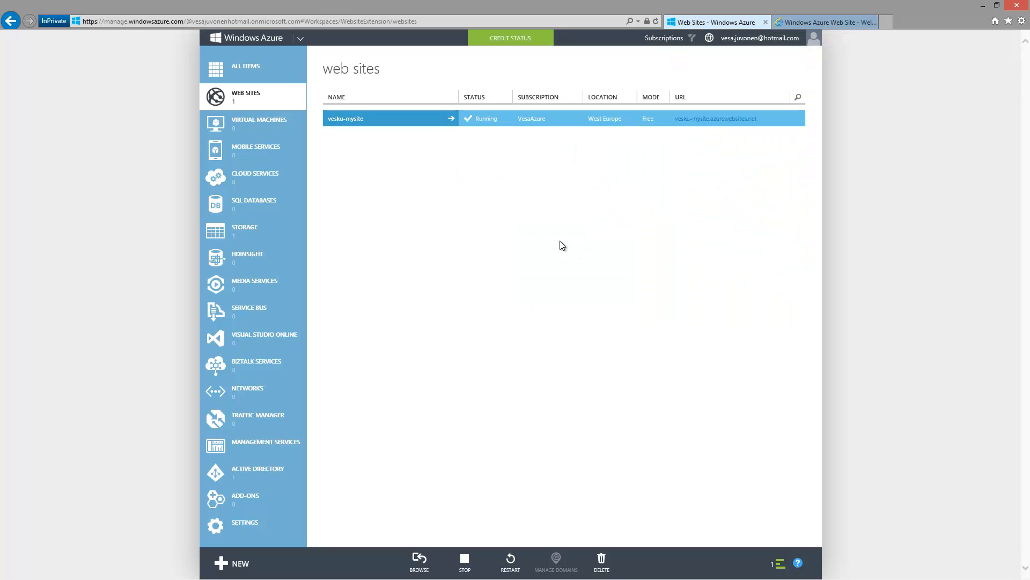
{"action": "left_click", "coordinate": [355, 123]}
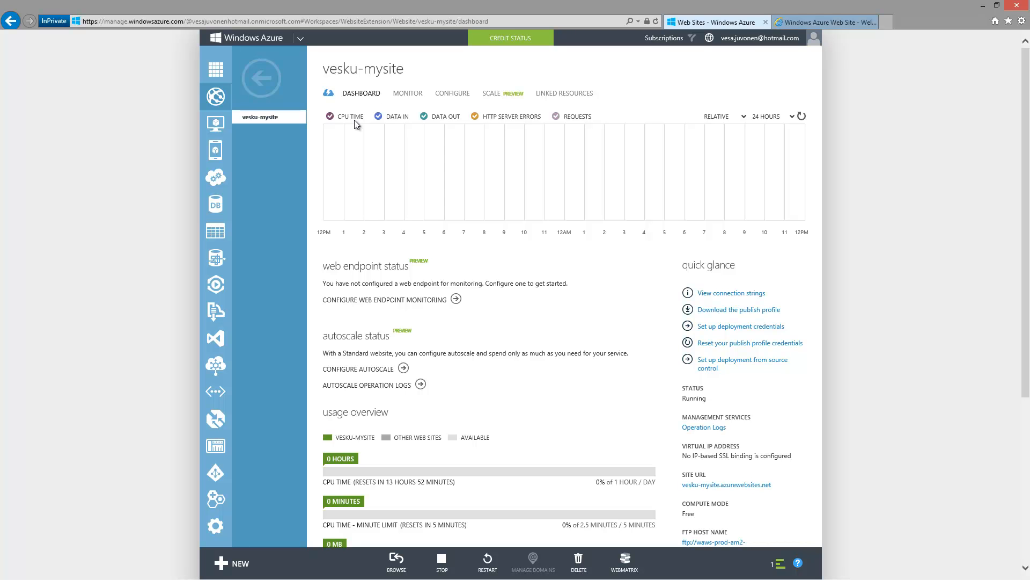
{"action": "left_click", "coordinate": [491, 95]}
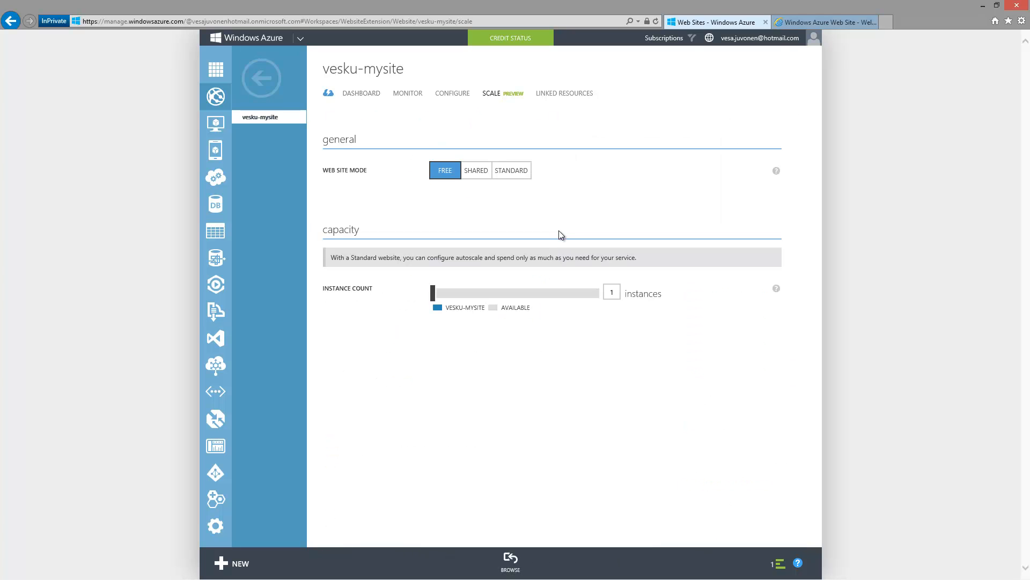
{"action": "left_click", "coordinate": [468, 170]}
{"action": "mouse_move", "coordinate": [435, 294]}
{"action": "left_mouse_down"}
{"action": "mouse_move", "coordinate": [601, 296]}
{"action": "mouse_move", "coordinate": [434, 294]}
{"action": "left_mouse_up"}
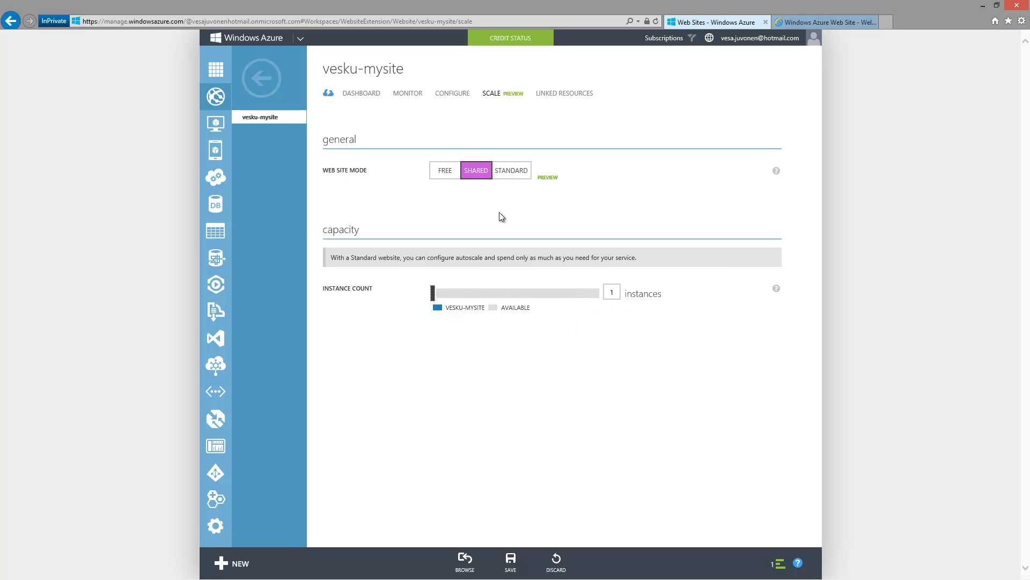
{"action": "left_click", "coordinate": [518, 173]}
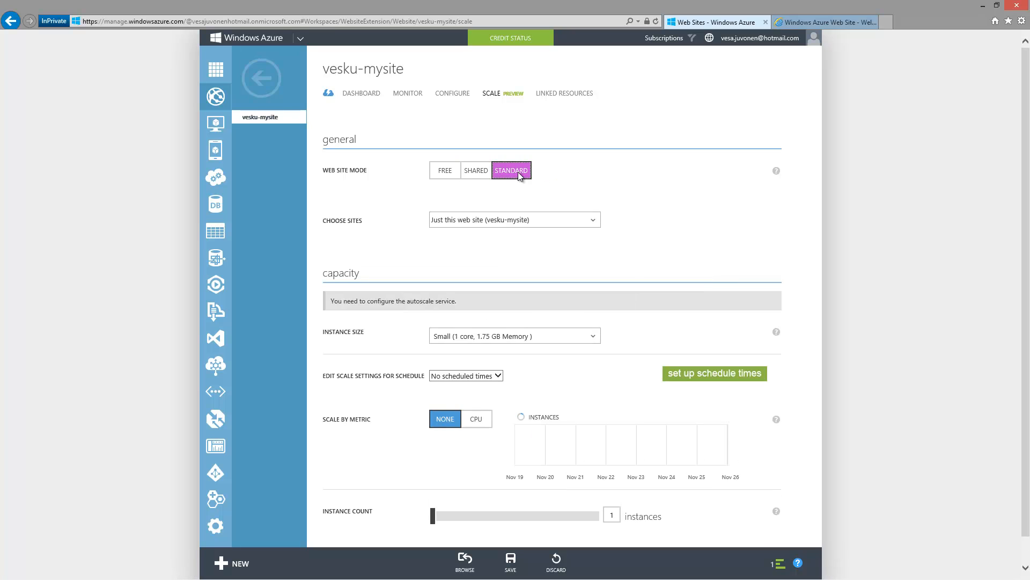
{"action": "left_click", "coordinate": [507, 336]}
{"action": "left_click", "coordinate": [507, 336]}
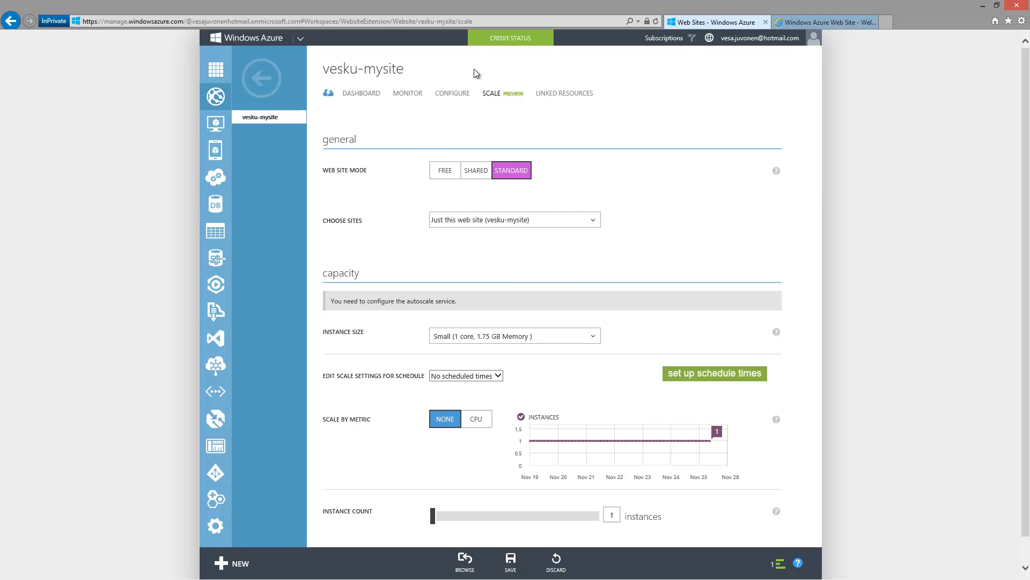
{"action": "left_click", "coordinate": [445, 170]}
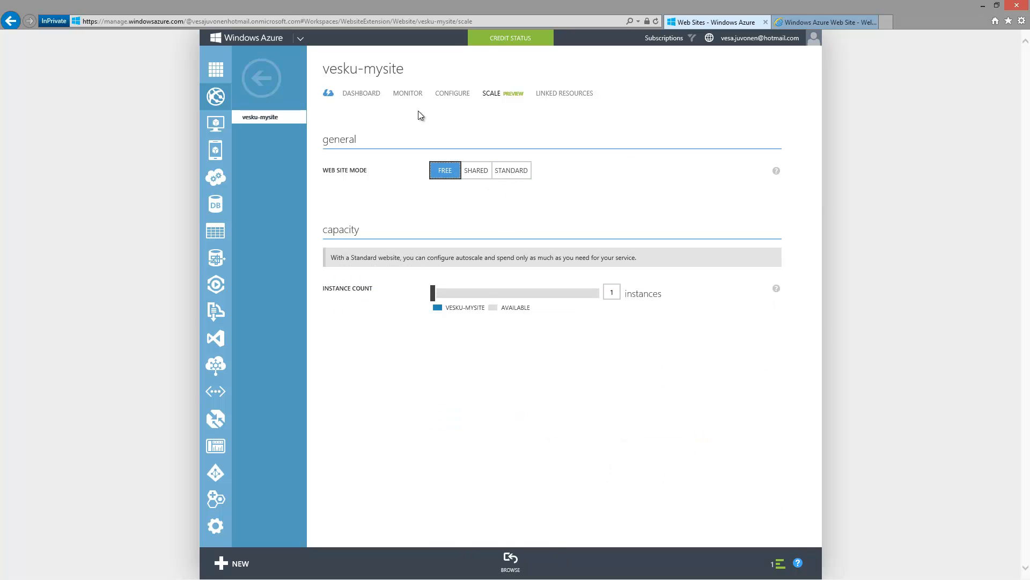
{"action": "left_click", "coordinate": [372, 94]}
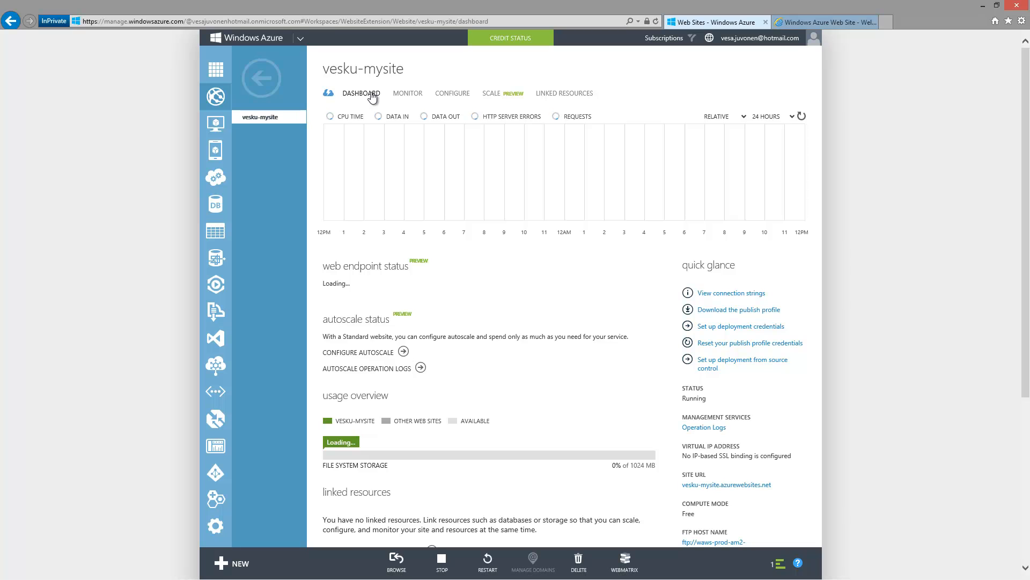
Step: Save vesku-mysite.azurewebsites.net.PublishSettings, then return to the Contoso.PersonalSiteBranding solution in Visual Studio
{"action": "left_click", "coordinate": [771, 310]}
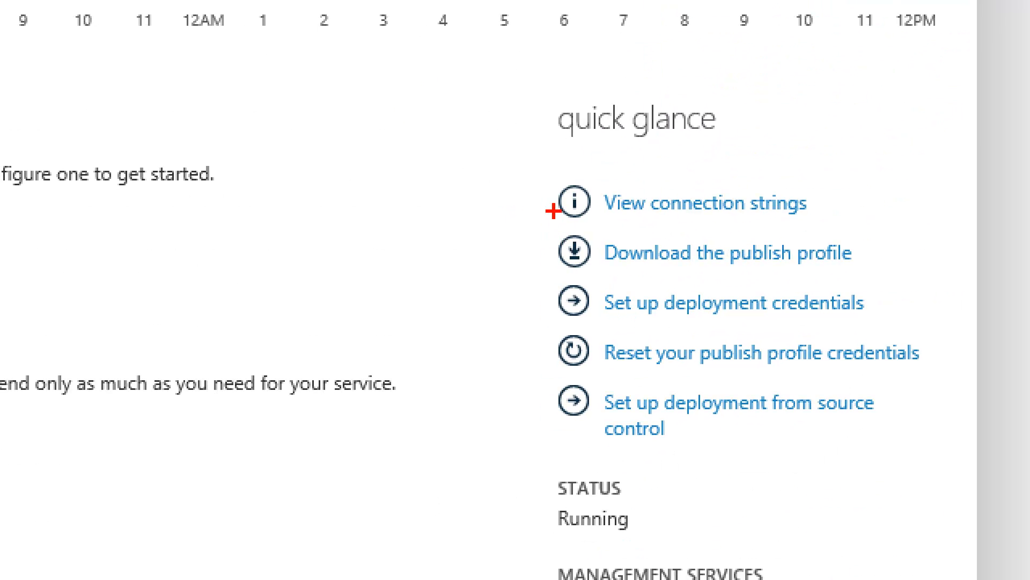
{"action": "mouse_move", "coordinate": [534, 228]}
{"action": "left_mouse_down"}
{"action": "mouse_move", "coordinate": [698, 284]}
{"action": "mouse_move", "coordinate": [740, 226]}
{"action": "left_mouse_up"}
{"action": "left_click_drag", "start_coordinate": [967, 290], "coordinate": [897, 280]}
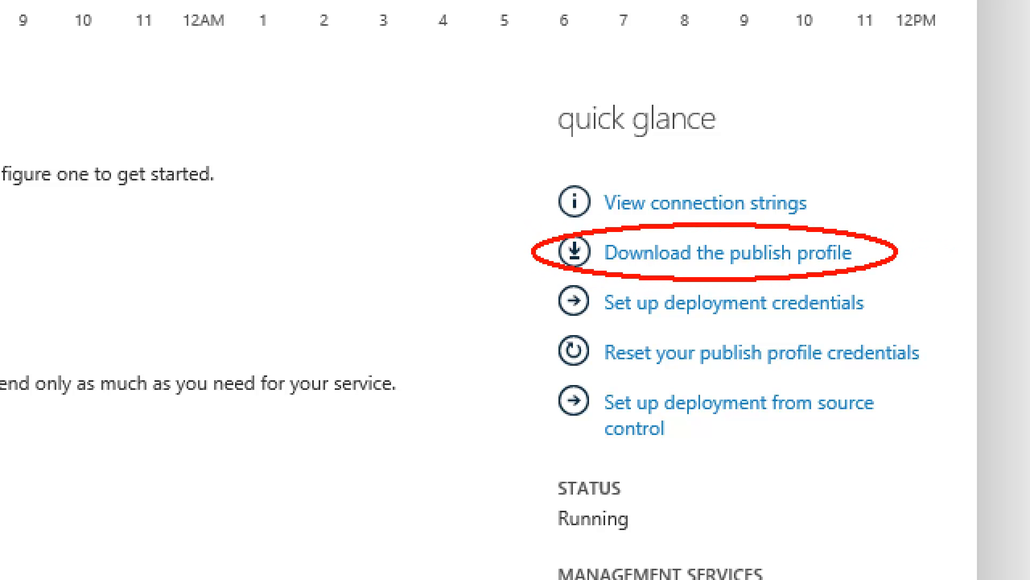
{"action": "key", "text": "Escape"}
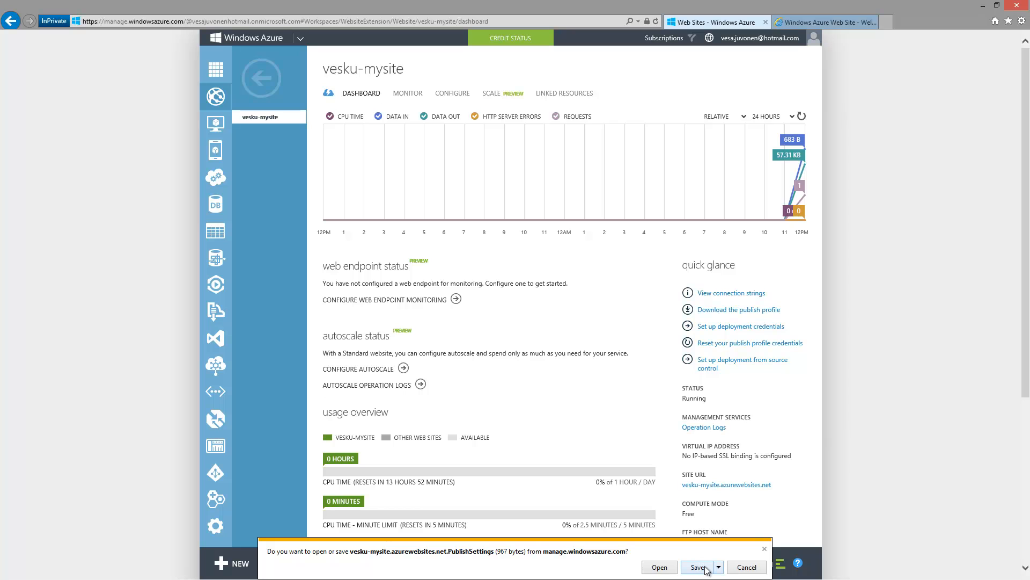
{"action": "left_click", "coordinate": [718, 567]}
{"action": "left_click", "coordinate": [739, 554]}
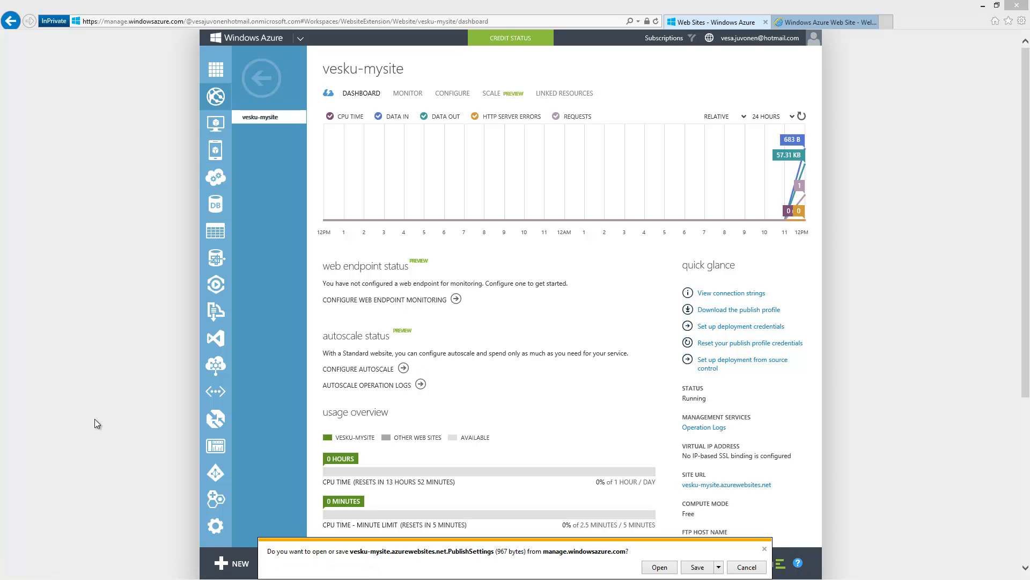
{"action": "key", "text": "Return"}
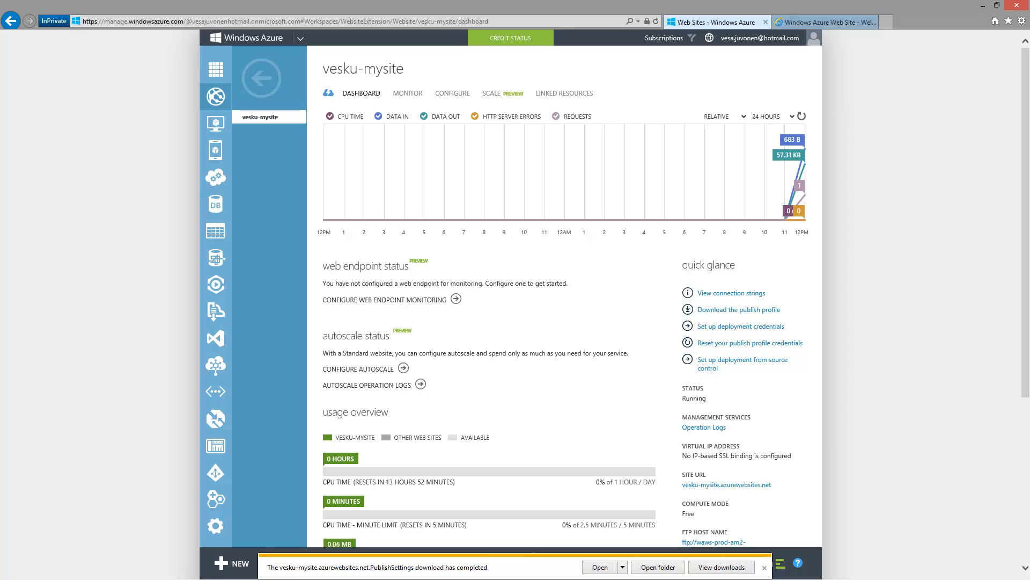
{"action": "key", "text": "alt+Tab"}
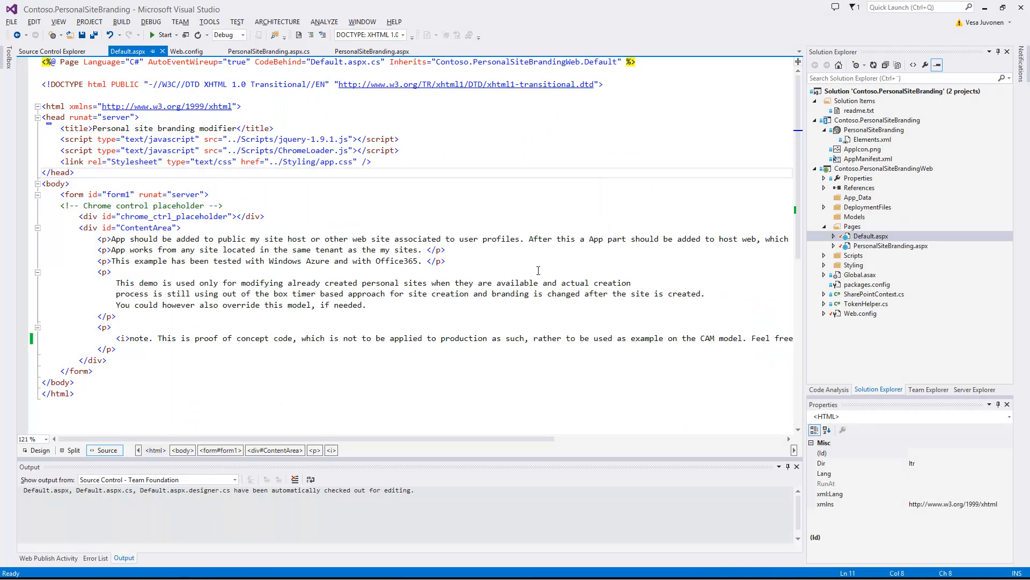
Step: Review the Default.aspx markup of Contoso.PersonalSiteBrandingWeb in Visual Studio
{"action": "left_click", "coordinate": [464, 282]}
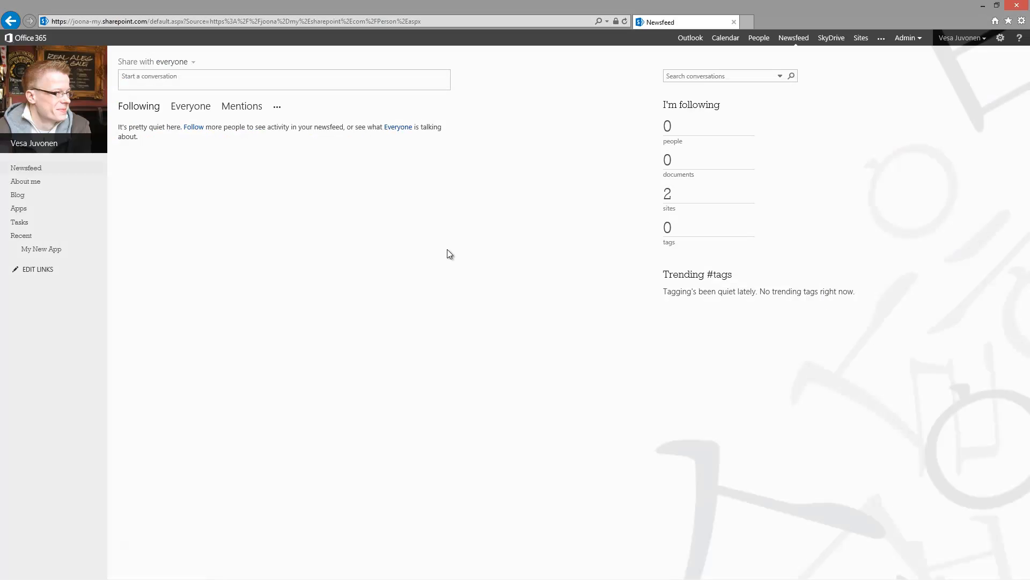
Step: Open the Microsoft Team Site at joona.sharepoint.com
{"action": "left_click", "coordinate": [182, 23]}
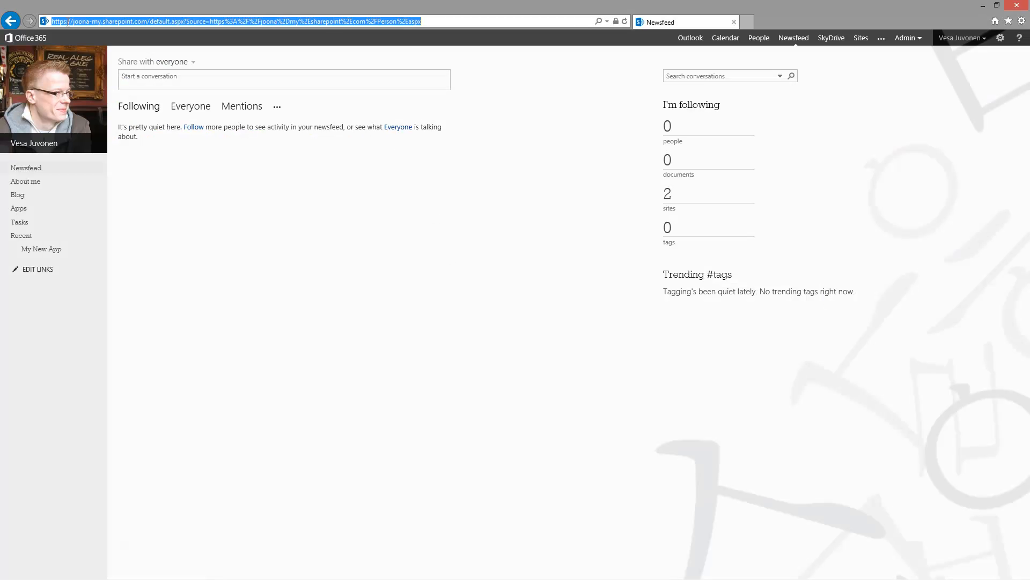
{"action": "left_click_drag", "start_coordinate": [79, 21], "coordinate": [451, 20]}
{"action": "key", "text": "BackSpace"}
{"action": "type", "text": "sharepoin"}
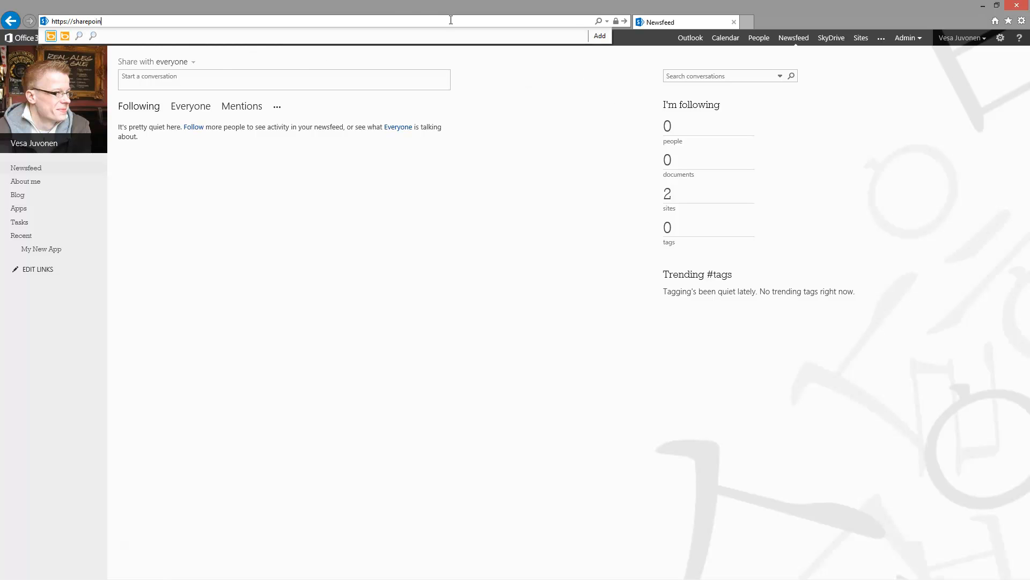
{"action": "key", "text": "ctrl+shift+Left"}
{"action": "type", "text": "joon"}
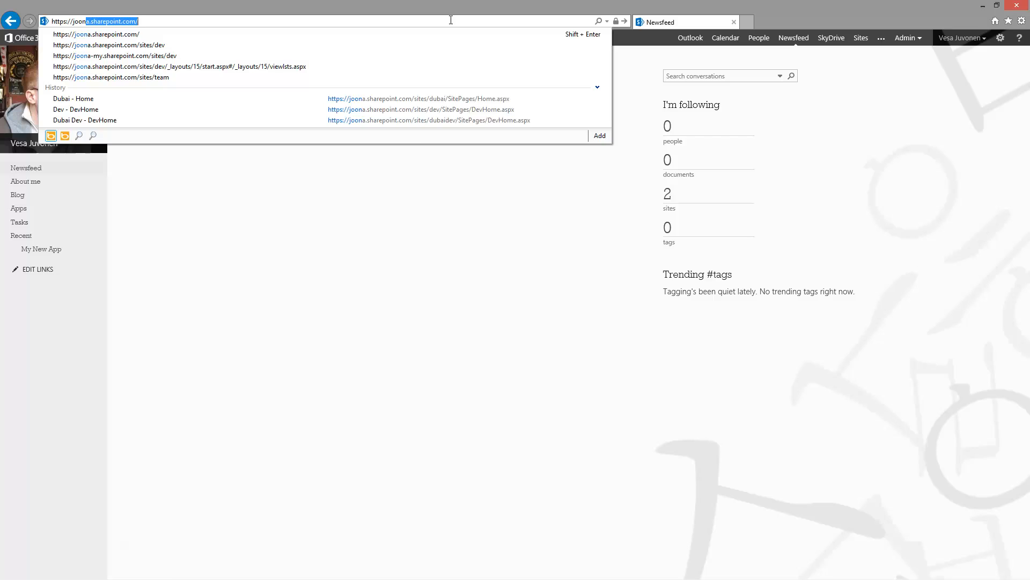
{"action": "key", "text": "Return"}
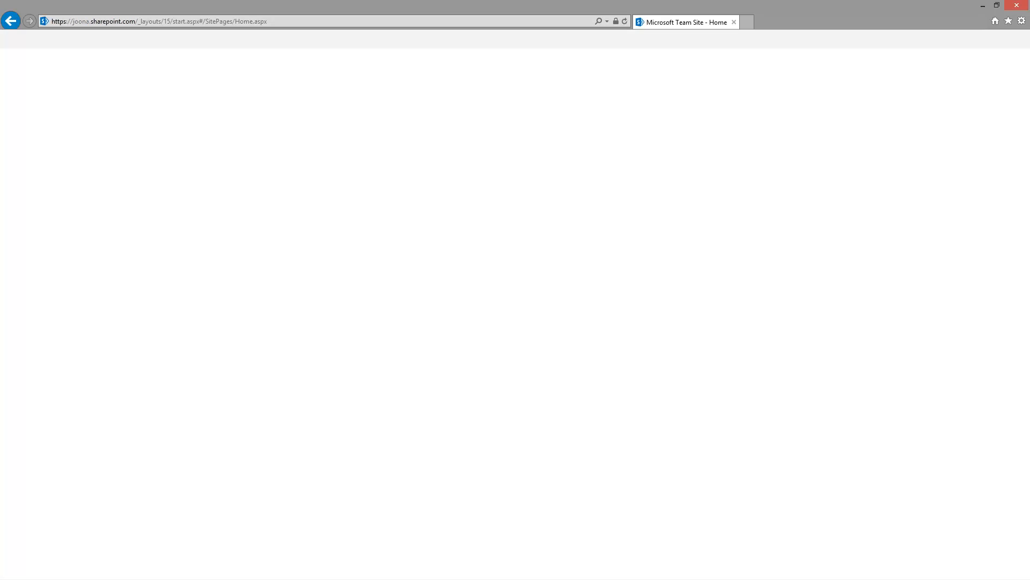
{"action": "key", "text": "alt+Tab"}
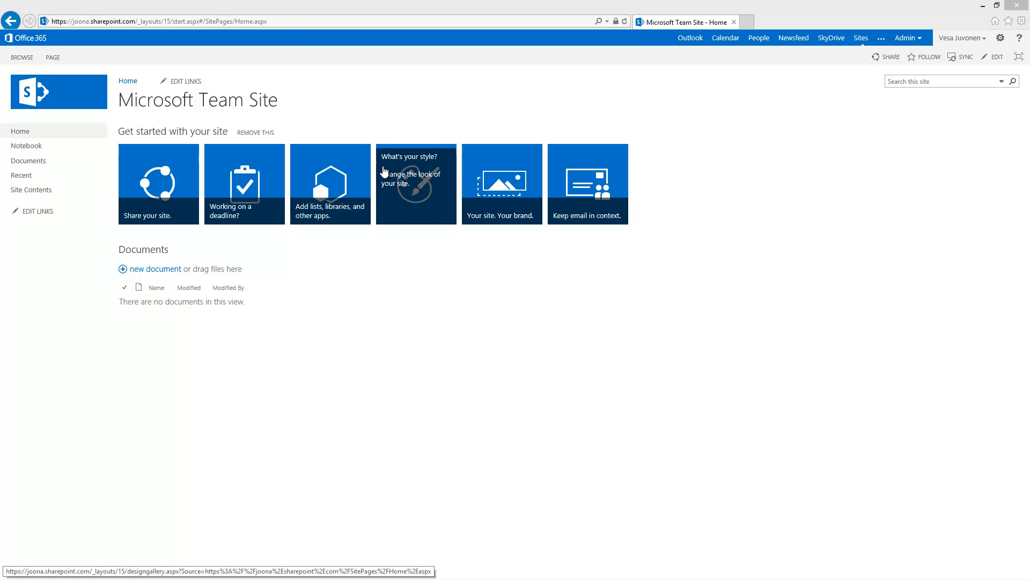
Step: Replace the address path with _layouts/15/appregnew.aspx to reach app registration
{"action": "left_click", "coordinate": [291, 19]}
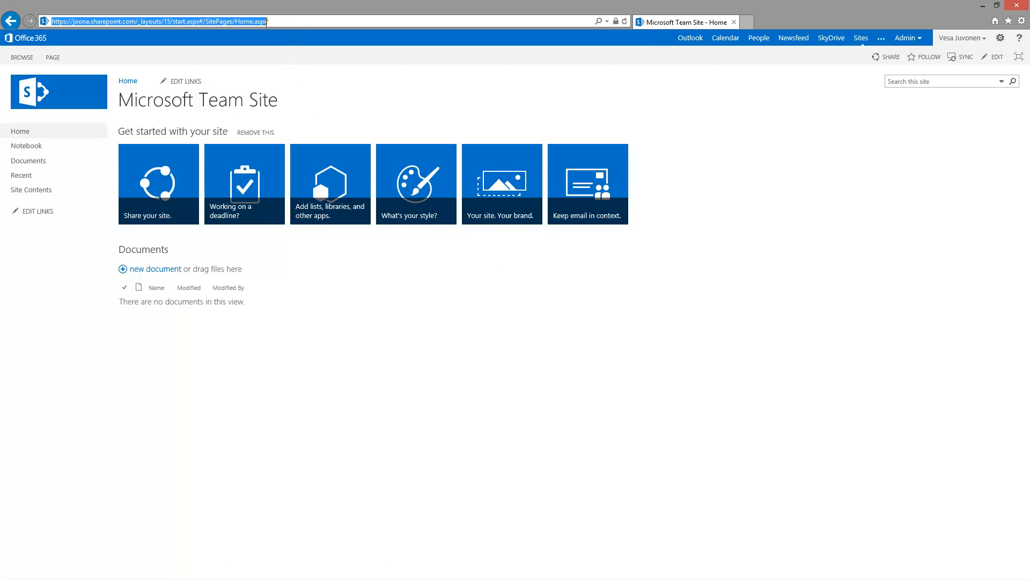
{"action": "left_click_drag", "start_coordinate": [267, 21], "coordinate": [138, 22]}
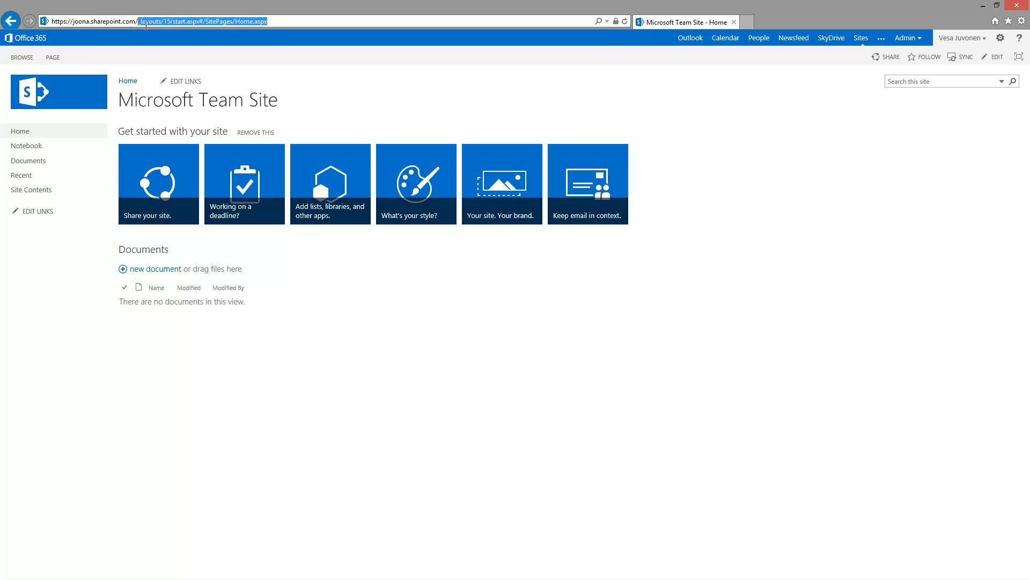
{"action": "type", "text": "_layouts/15/appregnew.aspx"}
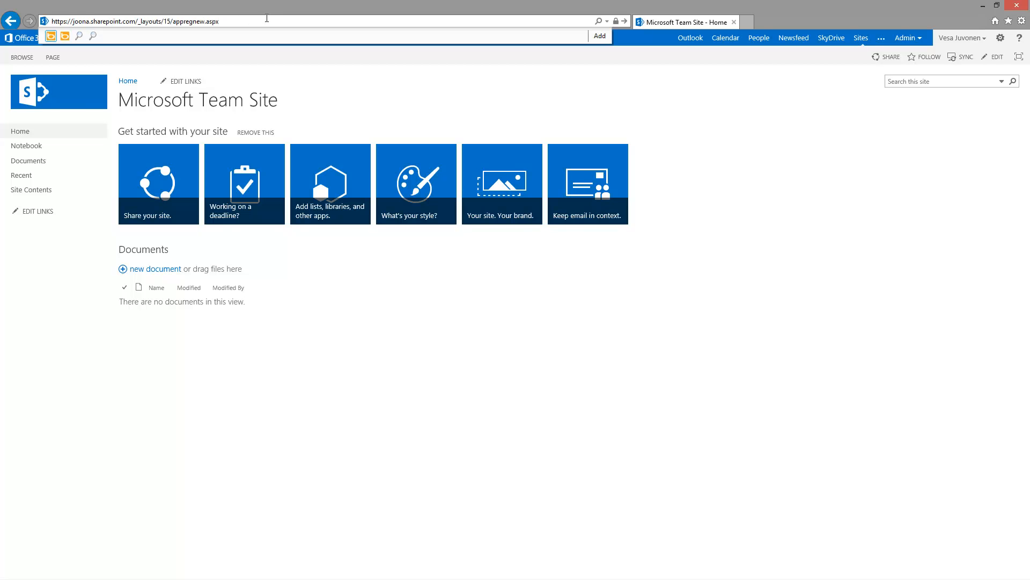
{"action": "key", "text": "Return"}
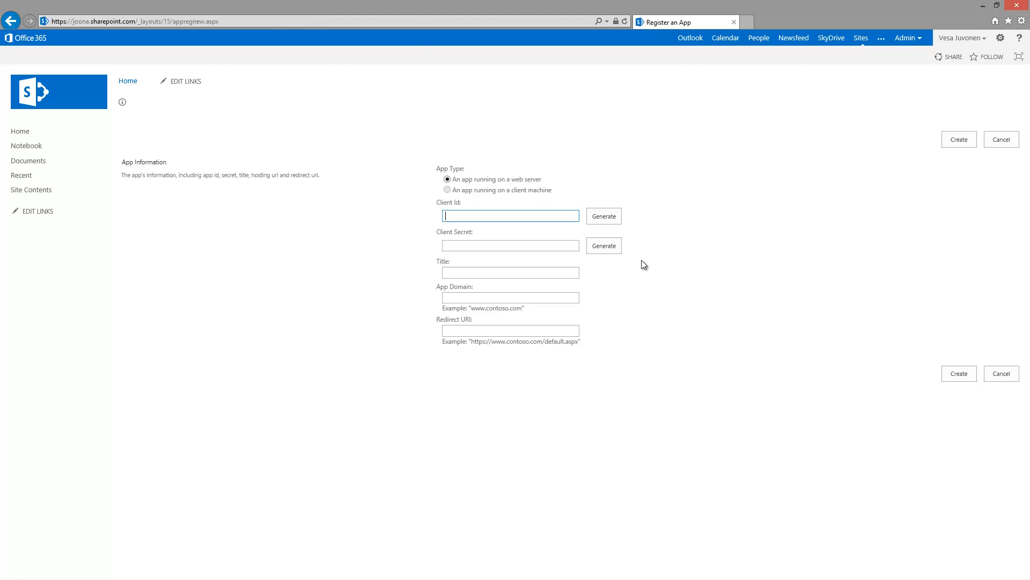
Step: Generate a client ID and client secret and title the app 'Personal Site Modifier'
{"action": "left_click", "coordinate": [607, 216]}
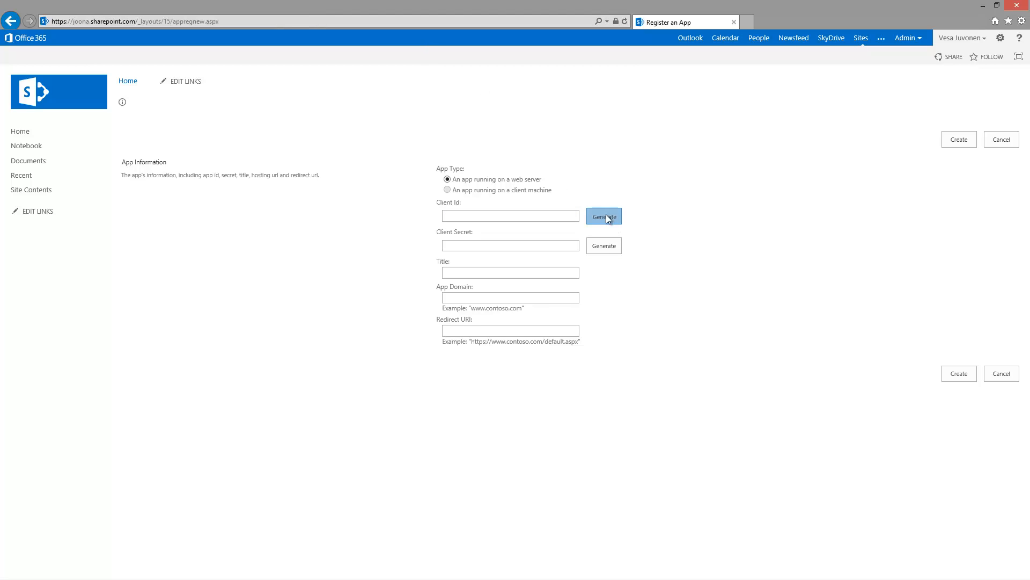
{"action": "left_click", "coordinate": [605, 248]}
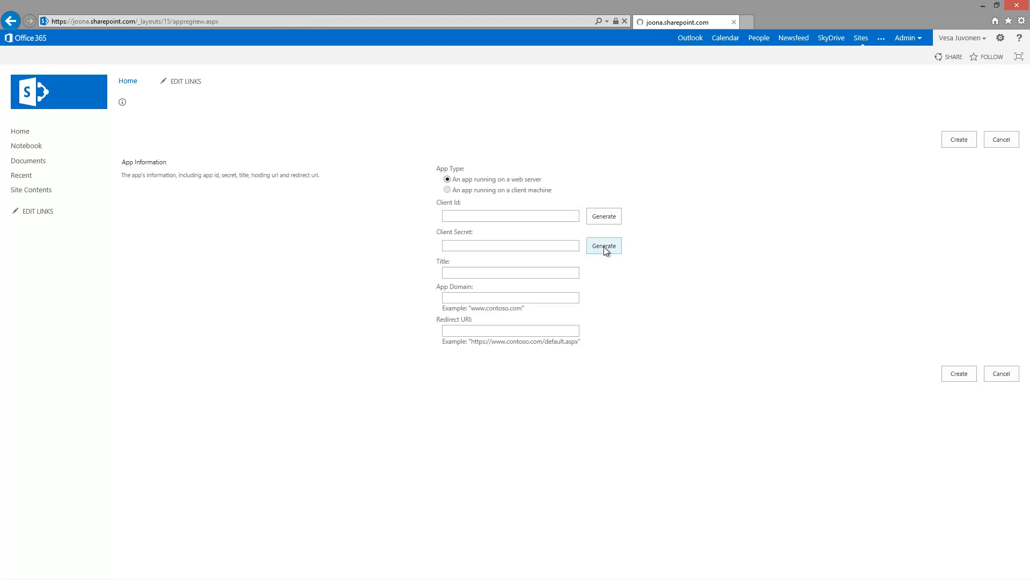
{"action": "left_click", "coordinate": [604, 246]}
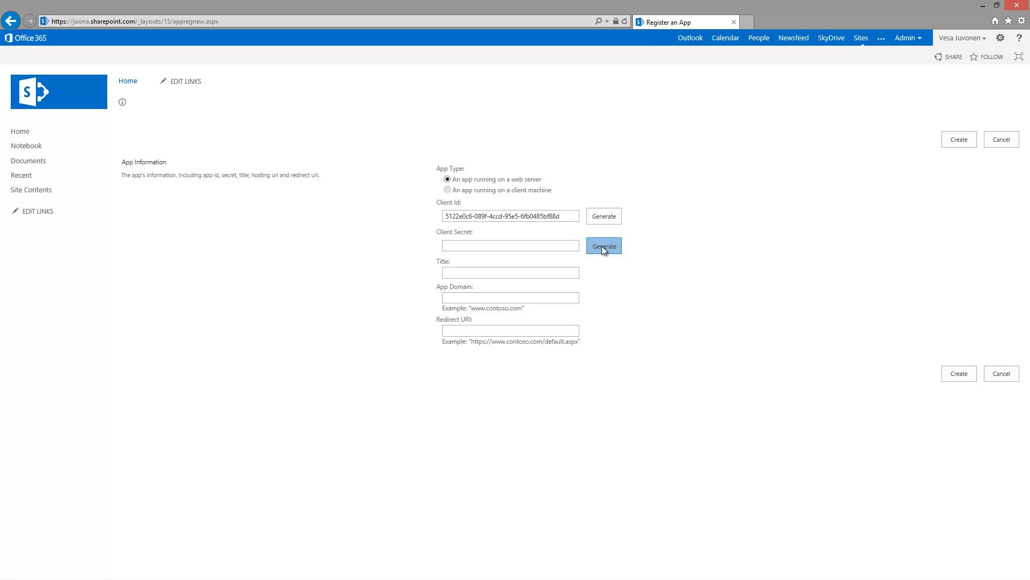
{"action": "left_click", "coordinate": [602, 247]}
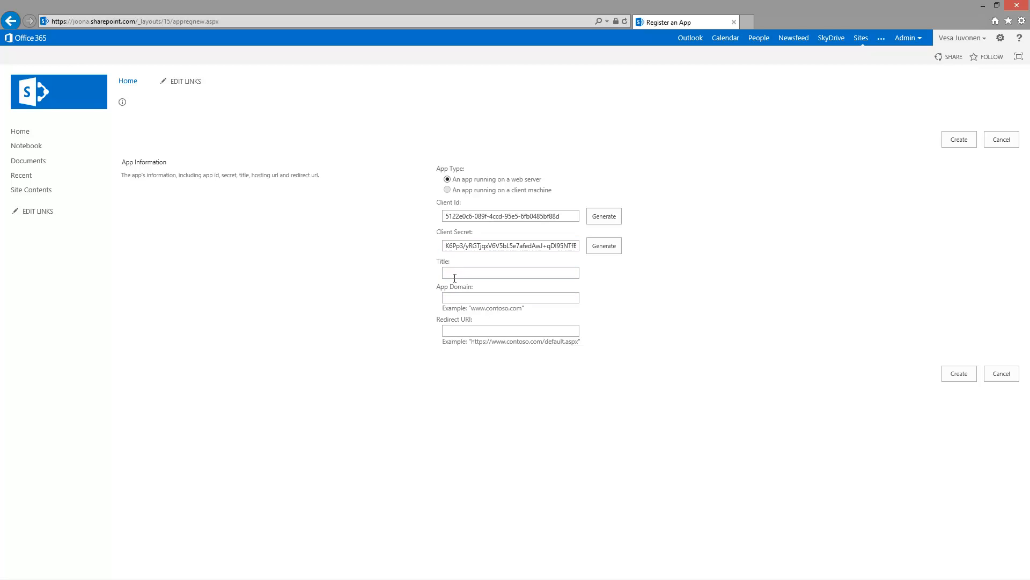
{"action": "type", "text": "Personal Site Modifier"}
{"action": "left_click", "coordinate": [457, 298]}
{"action": "key", "text": "alt+Tab"}
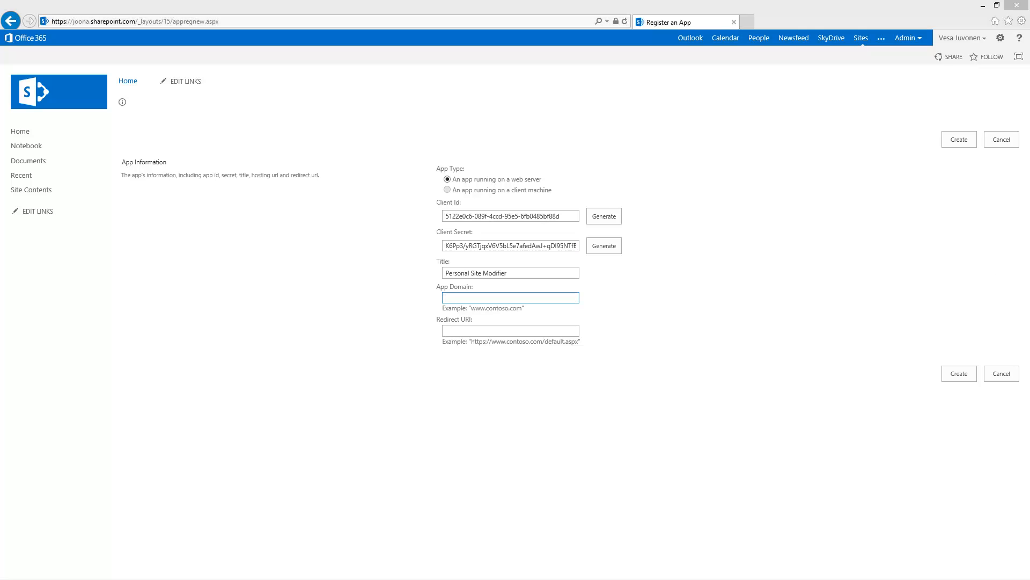
Step: Copy the vesku-mysite.azurewebsites.net site URL from the Azure dashboard
{"action": "key", "text": "alt+Tab"}
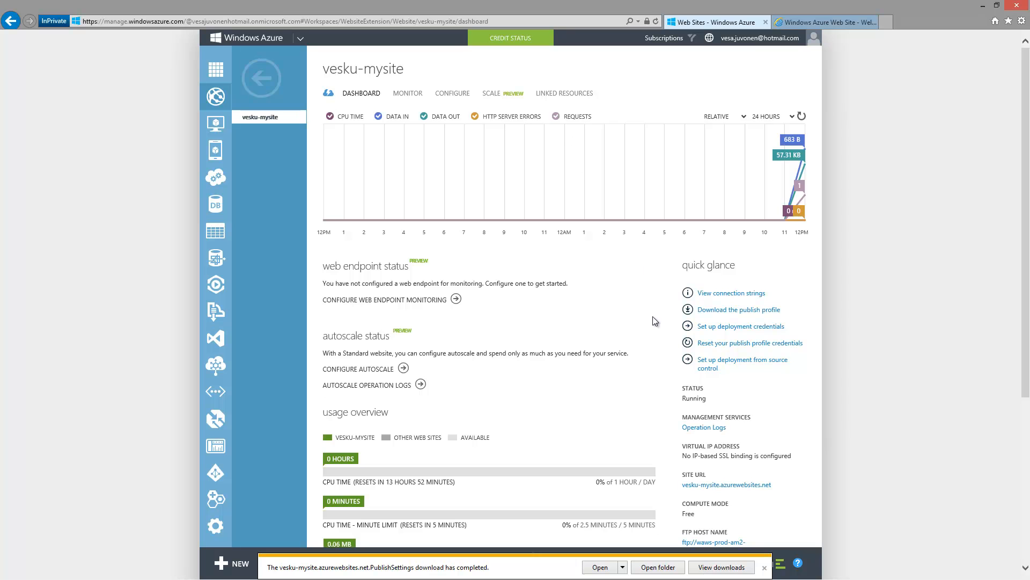
{"action": "scroll", "coordinate": [585, 308], "scroll_direction": "down", "scroll_amount": 1}
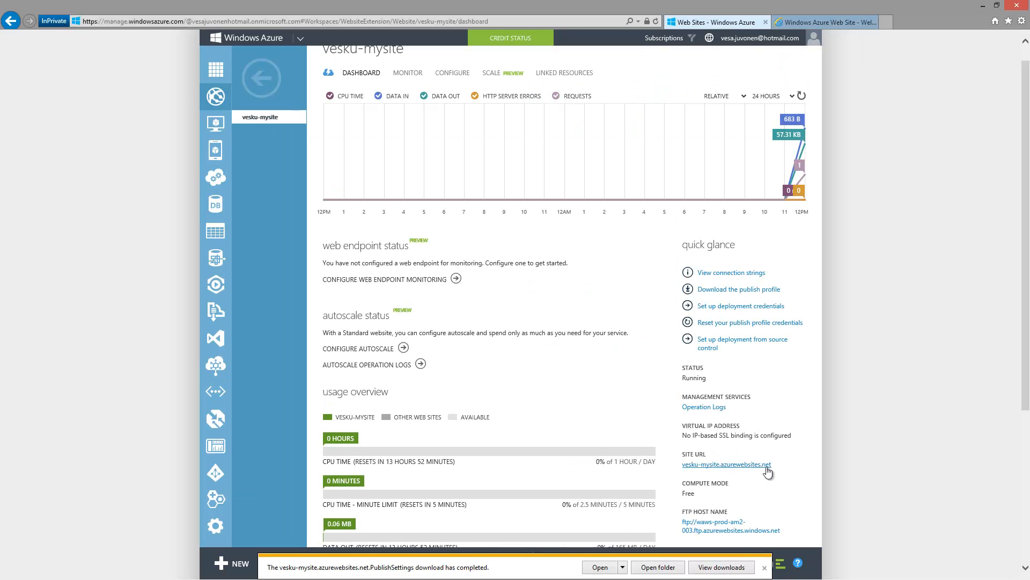
{"action": "left_click_drag", "start_coordinate": [803, 461], "coordinate": [684, 469]}
{"action": "key", "text": "ctrl+c"}
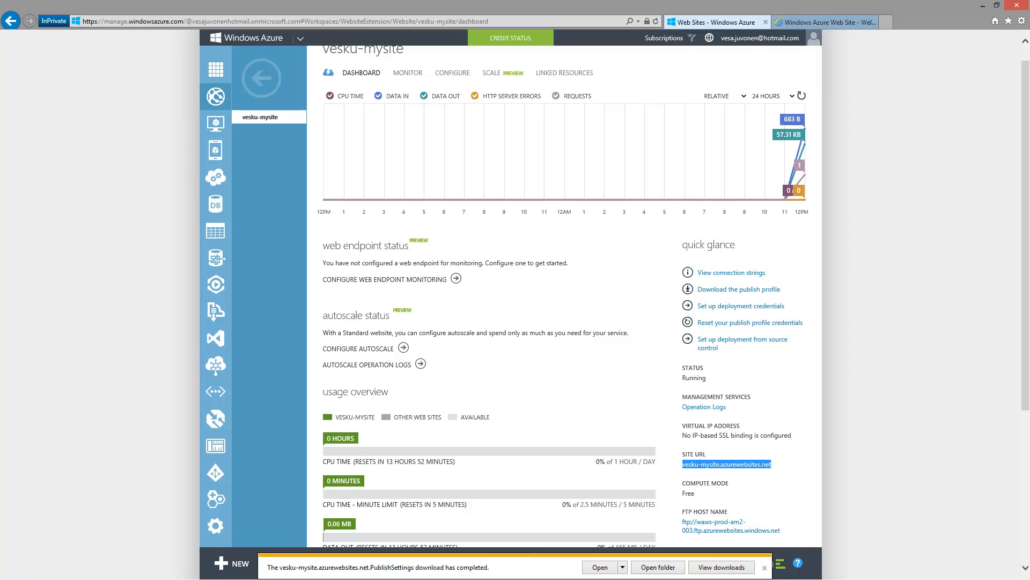
{"action": "key", "text": "alt+Tab"}
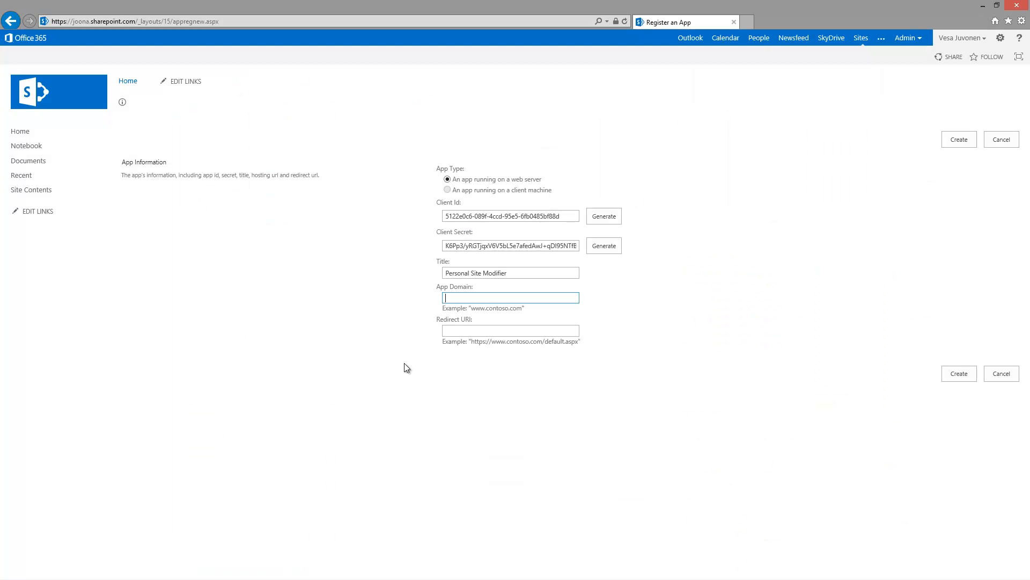
Step: Set the app domain to vesku-mysite.azurewebsites.net and create the registration
{"action": "left_click", "coordinate": [457, 298]}
{"action": "key", "text": "ctrl+v"}
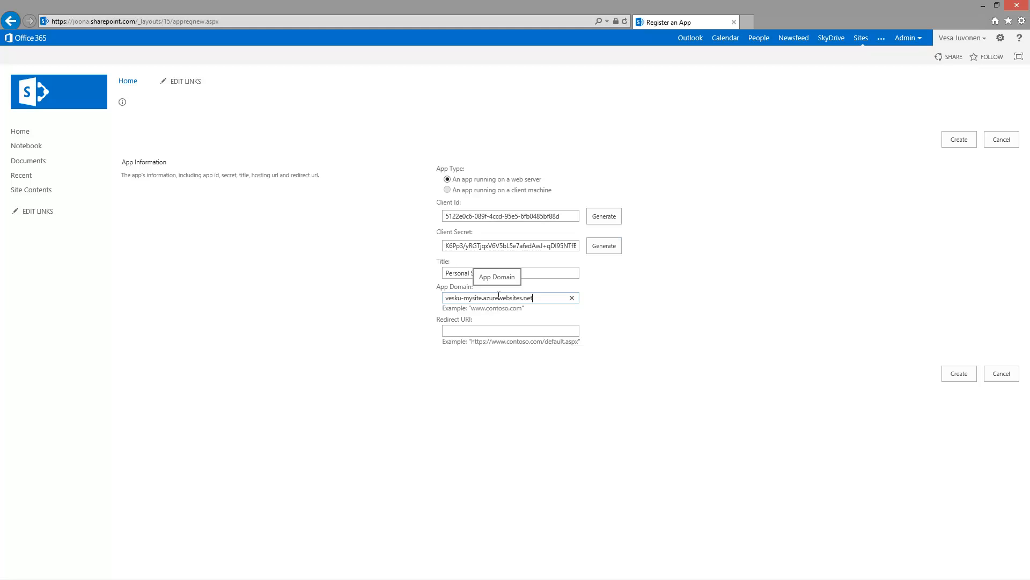
{"action": "left_click", "coordinate": [958, 375]}
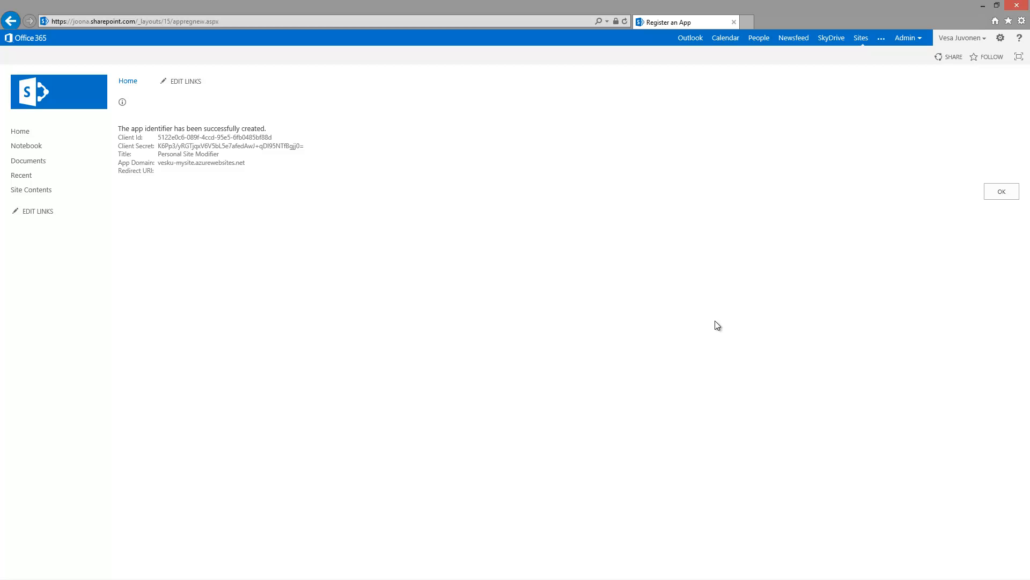
Step: Copy the app registration details and return to Visual Studio
{"action": "left_click_drag", "start_coordinate": [175, 171], "coordinate": [117, 128]}
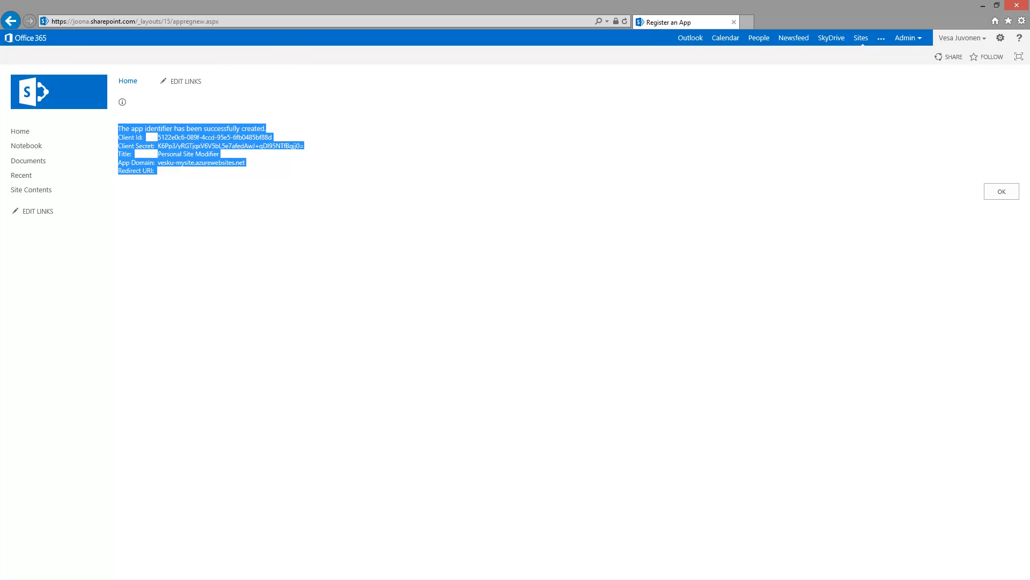
{"action": "key", "text": "alt+Tab"}
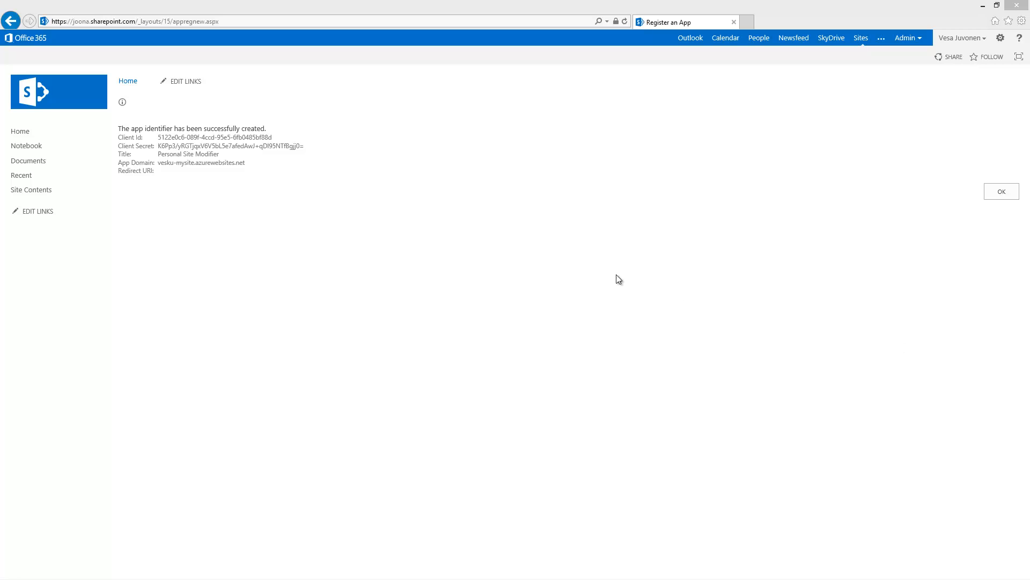
{"action": "triple_click", "coordinate": [178, 143]}
{"action": "left_click", "coordinate": [194, 140]}
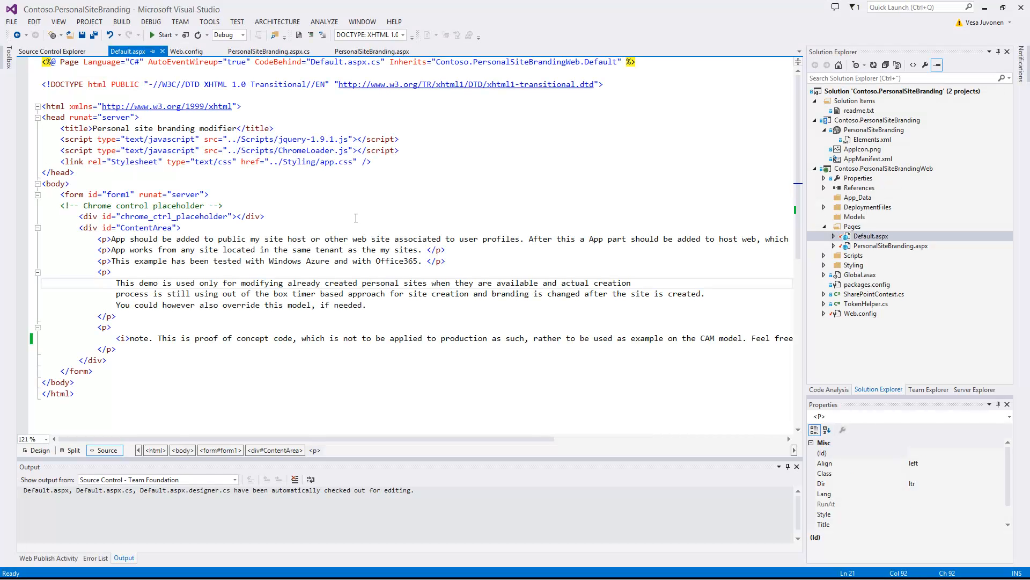
{"action": "left_click", "coordinate": [355, 217]}
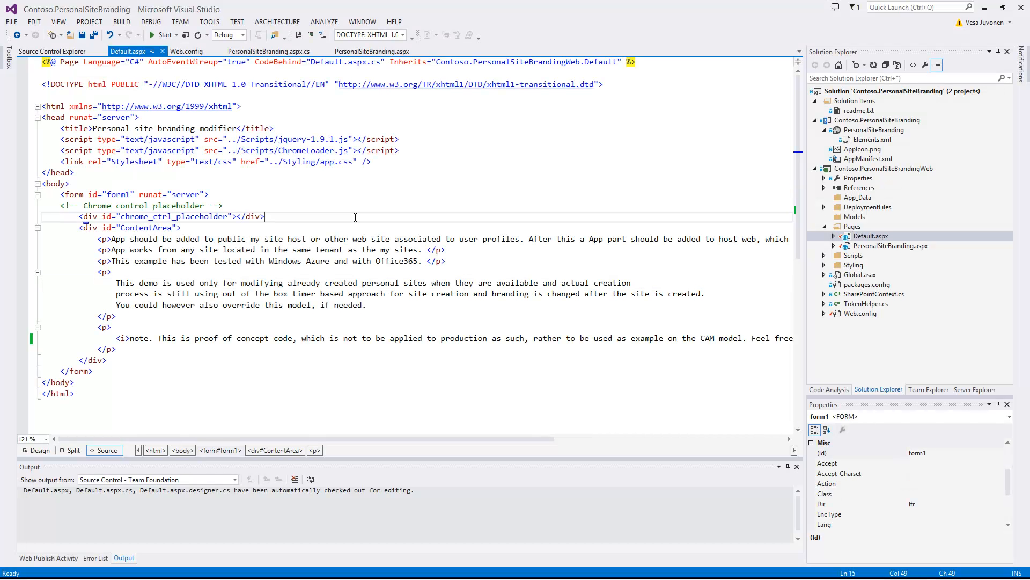
Step: Open the Publish wizard for the Contoso.PersonalSiteBranding app project
{"action": "left_click", "coordinate": [856, 121]}
{"action": "right_click", "coordinate": [857, 121]}
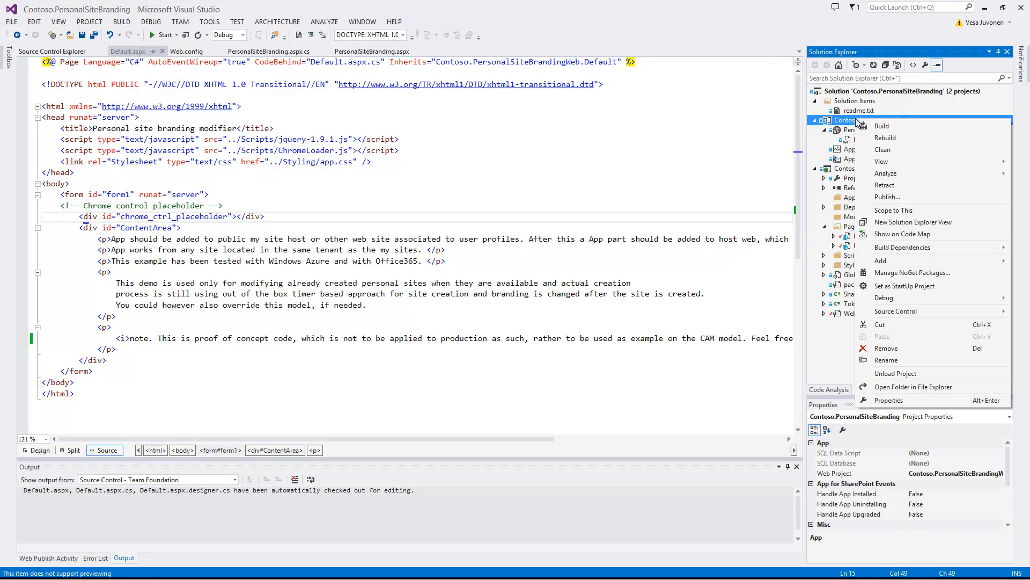
{"action": "left_click", "coordinate": [906, 198]}
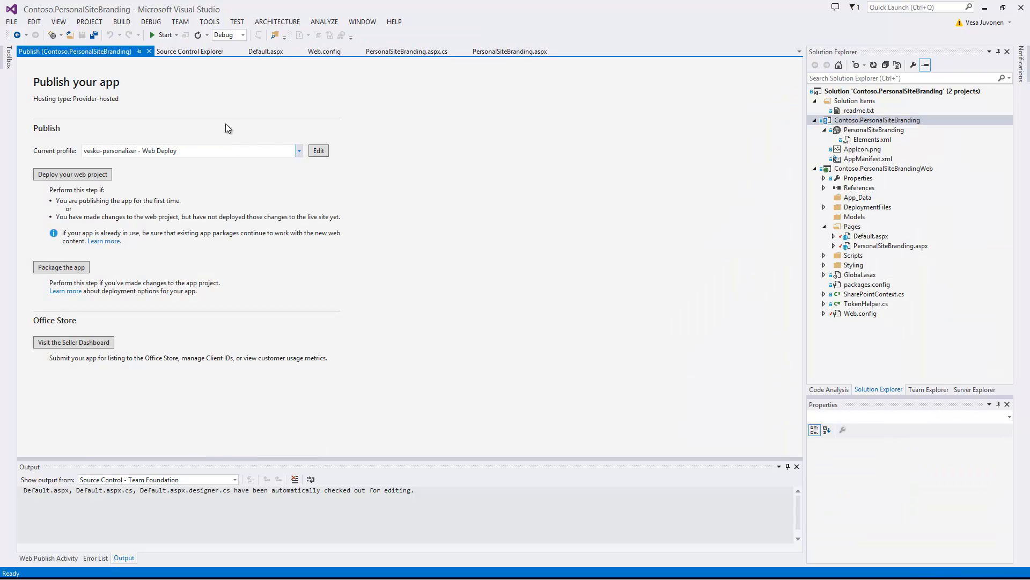
Step: Create a new publishing profile by importing vesku-mysite.azurewebsites.net.PublishSettings from the Desktop
{"action": "left_click", "coordinate": [314, 151]}
{"action": "left_click", "coordinate": [299, 151]}
{"action": "left_click", "coordinate": [121, 184]}
{"action": "left_click", "coordinate": [616, 276]}
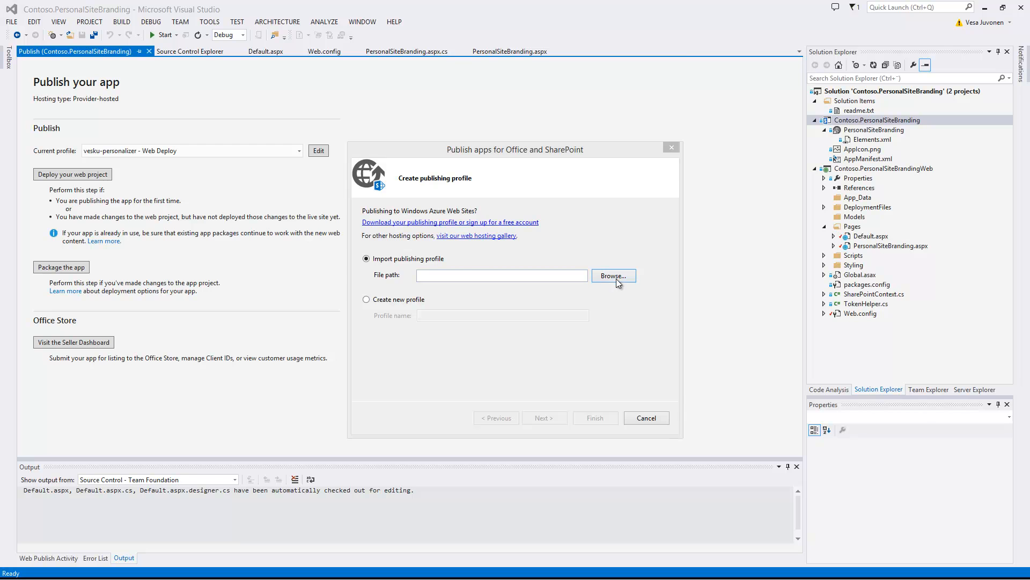
{"action": "left_click", "coordinate": [677, 351]}
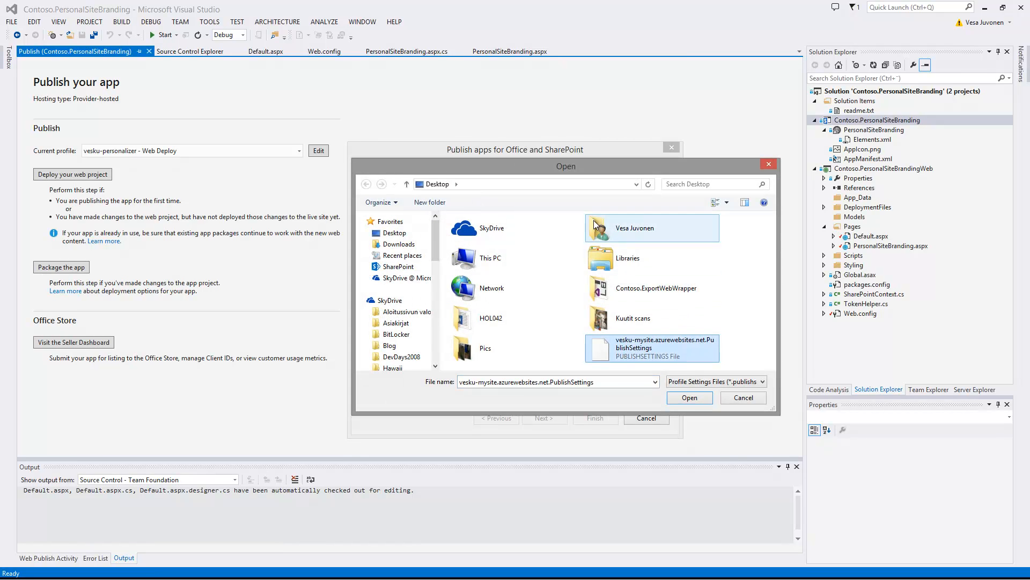
{"action": "left_click", "coordinate": [690, 397]}
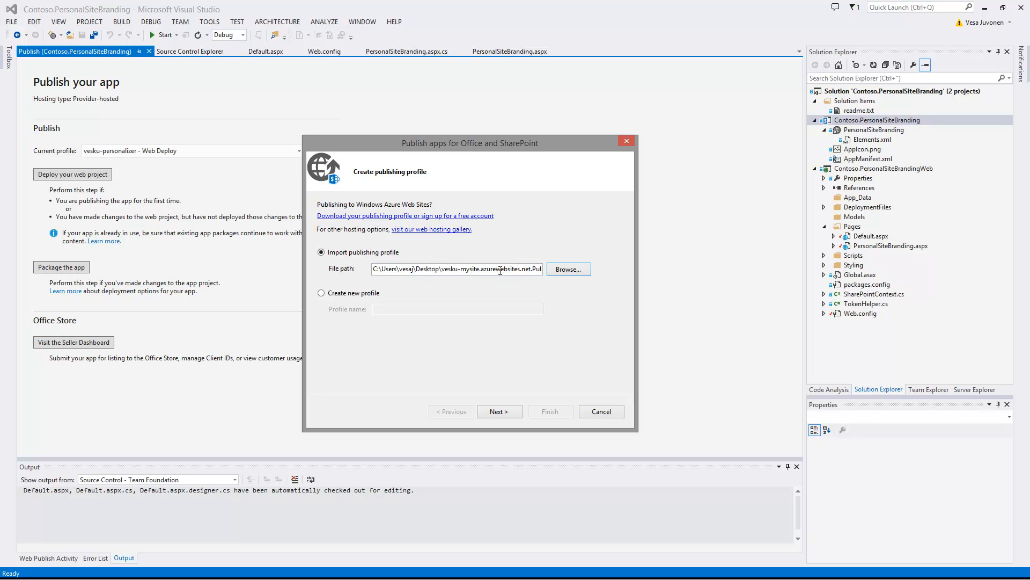
Step: Paste the app's client ID and client secret into Set app identity and finish the vesku-mysite profile
{"action": "left_click", "coordinate": [509, 411]}
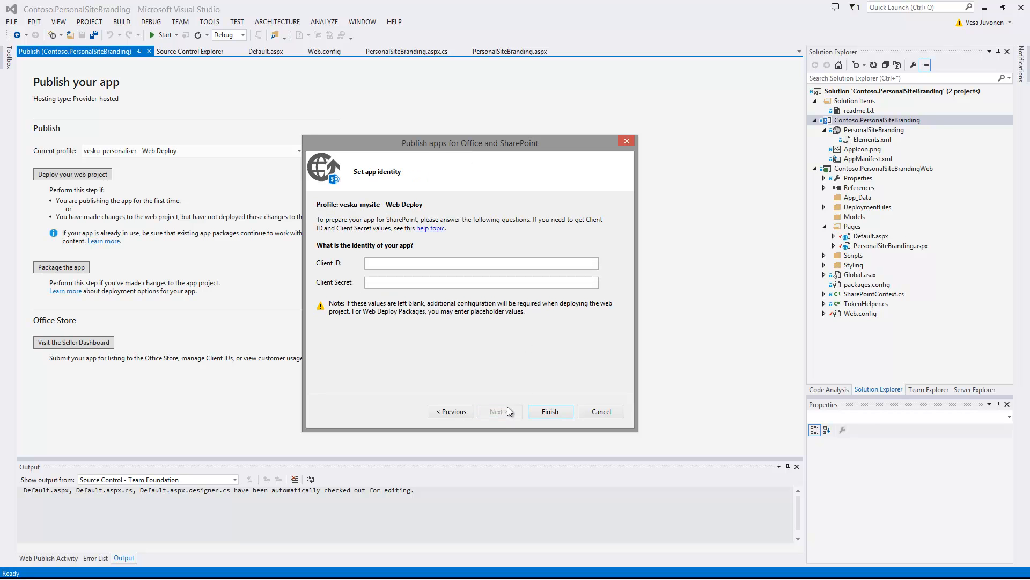
{"action": "left_click_drag", "start_coordinate": [410, 143], "coordinate": [356, 121]}
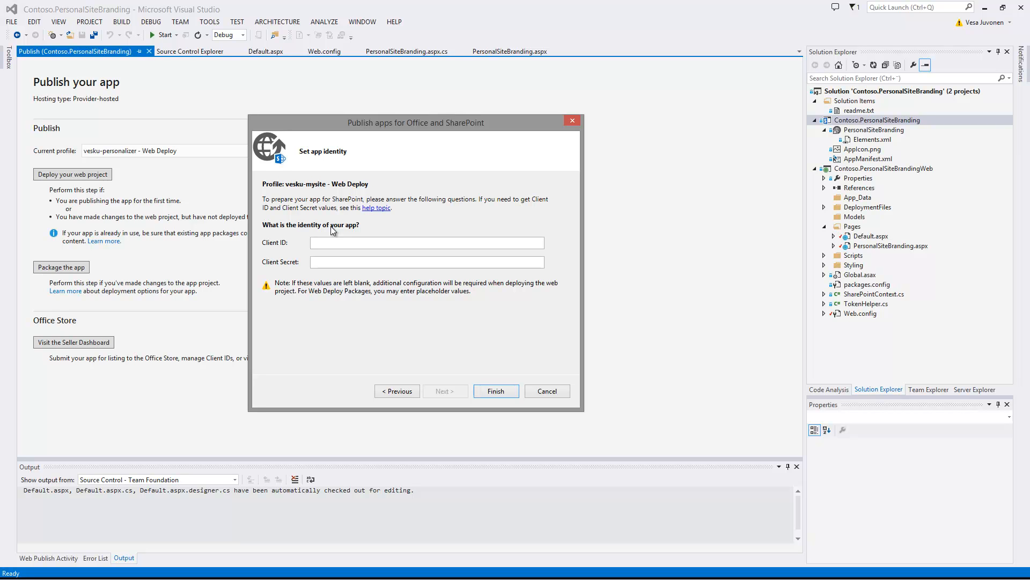
{"action": "key", "text": "alt+Tab"}
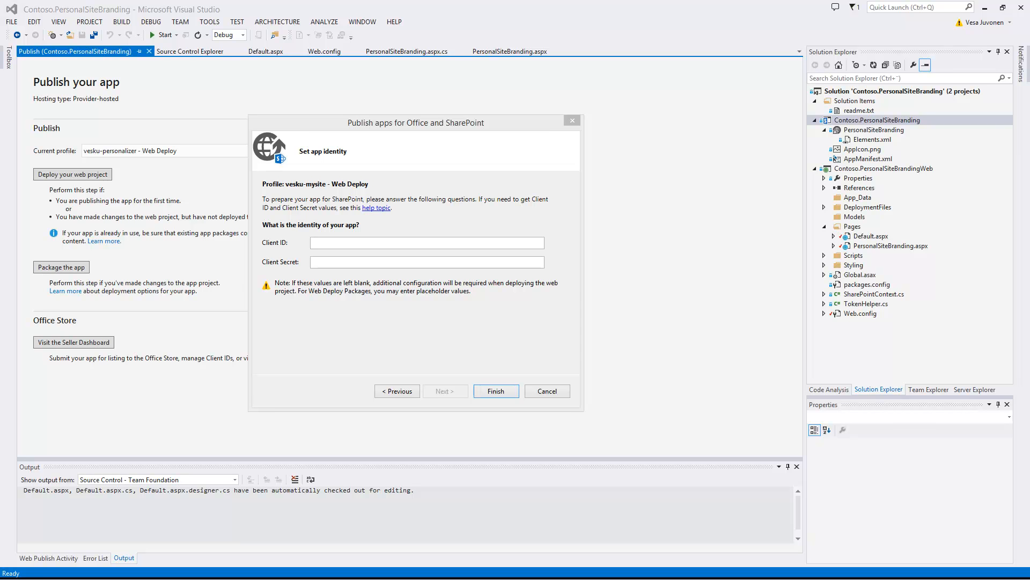
{"action": "left_click", "coordinate": [322, 244]}
{"action": "type", "text": "5122e0c6-089f-4ccd-95e5-6fb0485bf88d"}
{"action": "key", "text": "alt+Tab"}
{"action": "left_click", "coordinate": [366, 260]}
{"action": "key", "text": "ctrl+v"}
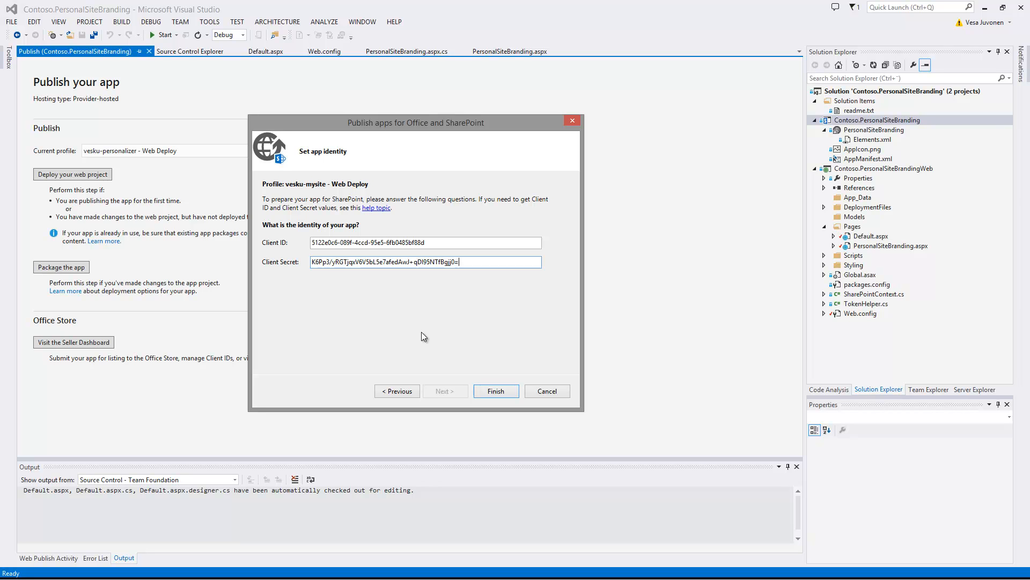
{"action": "left_click", "coordinate": [499, 396]}
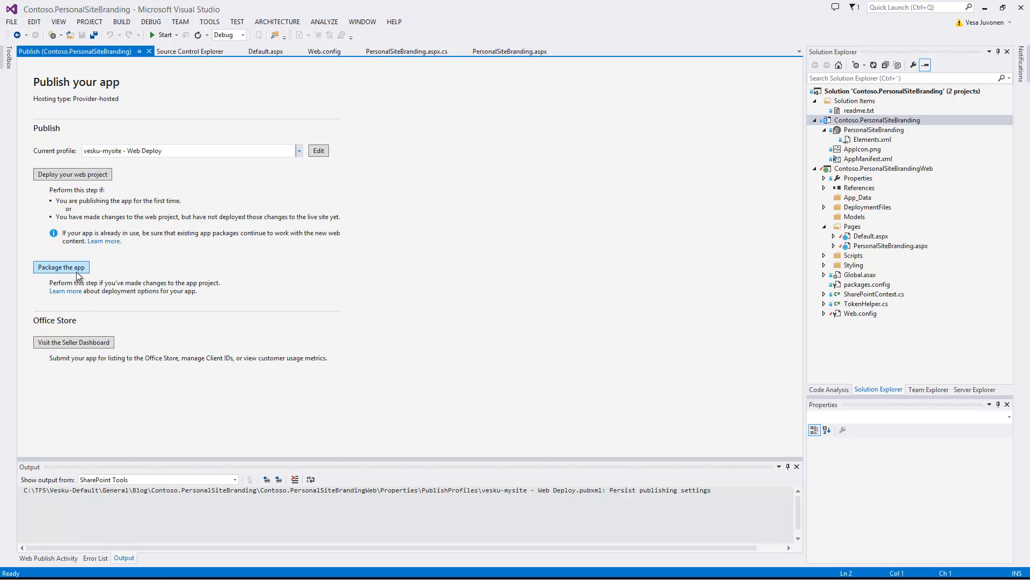
Step: Replace the ClientSecret and ClientId values in Web.config with the new ones and save it
{"action": "left_click", "coordinate": [263, 217]}
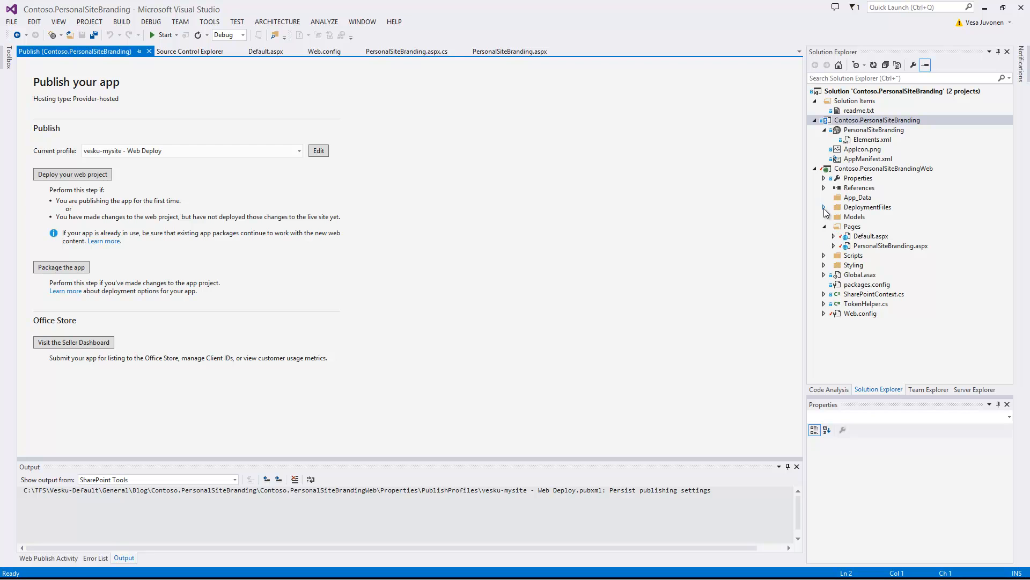
{"action": "left_click", "coordinate": [825, 227]}
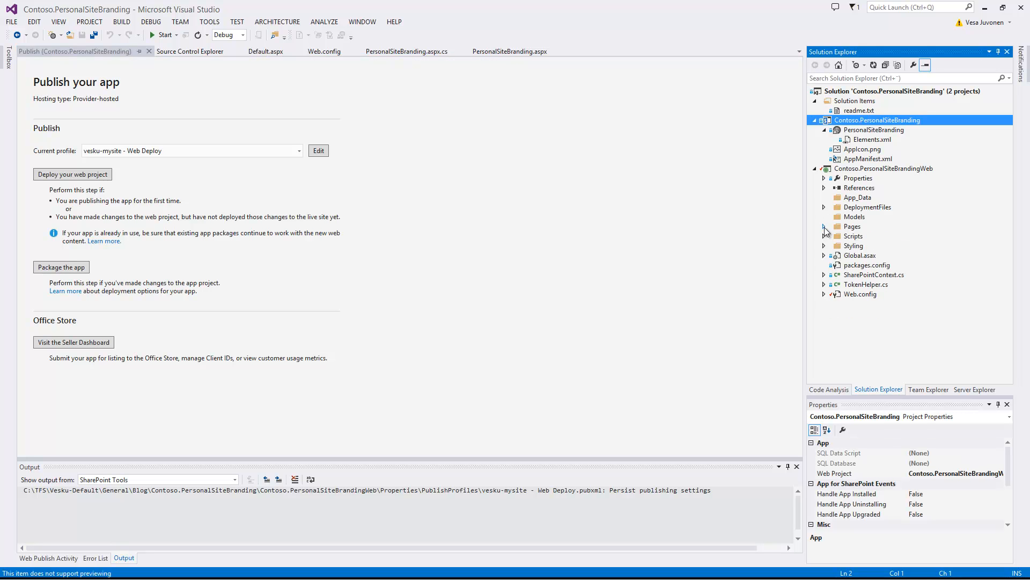
{"action": "double_click", "coordinate": [861, 294]}
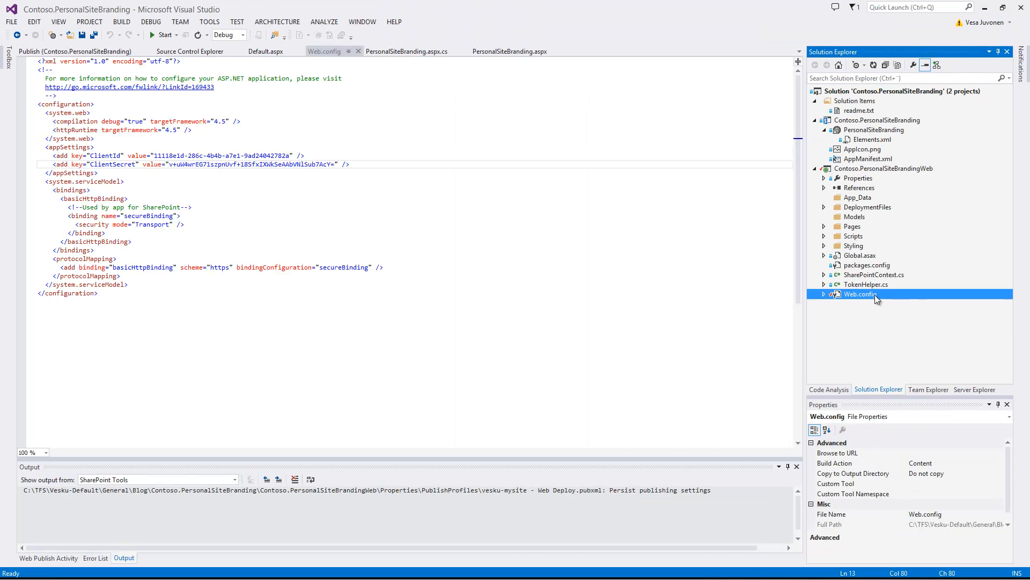
{"action": "double_click", "coordinate": [876, 296]}
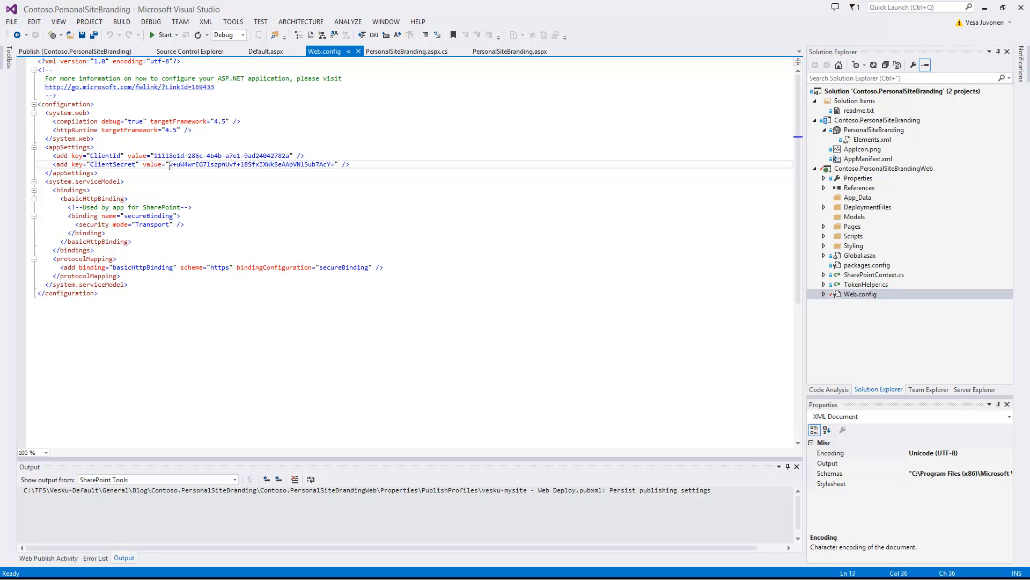
{"action": "left_click_drag", "start_coordinate": [170, 165], "coordinate": [335, 165]}
{"action": "key", "text": "ctrl+v"}
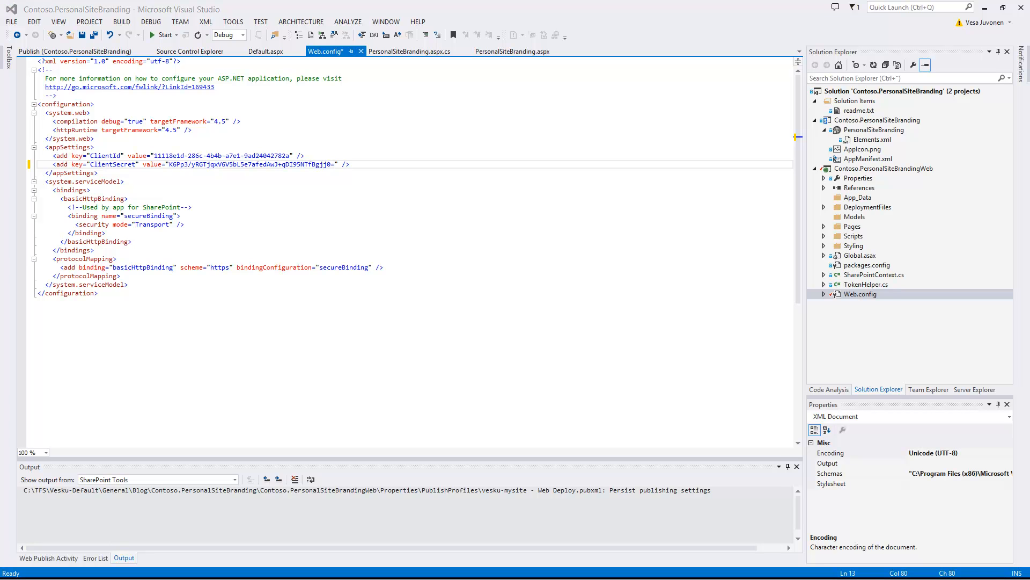
{"action": "left_click_drag", "start_coordinate": [154, 156], "coordinate": [290, 154]}
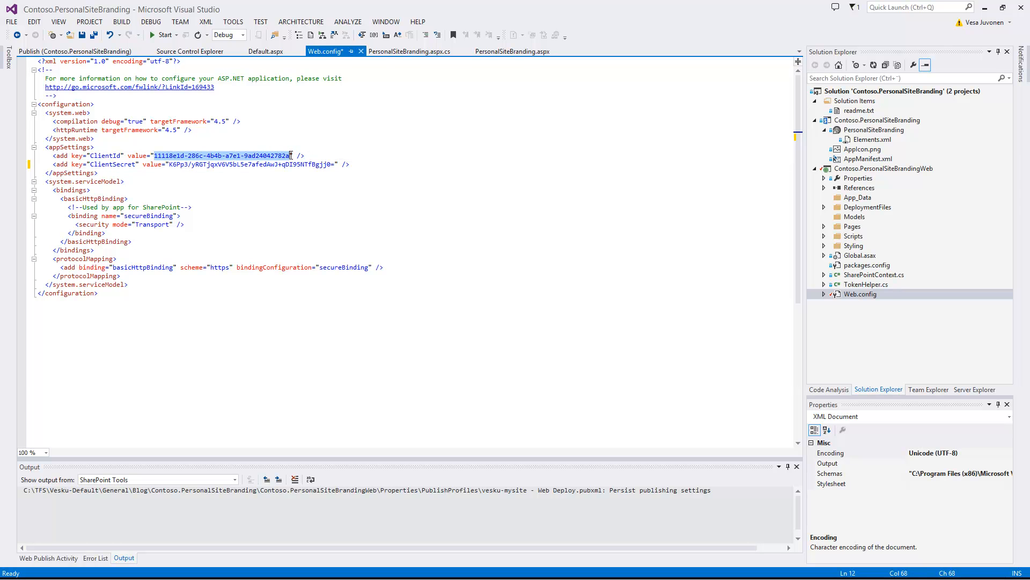
{"action": "type", "text": "5122e0c6-089f-4ccd-95e5-6fb0485bf88d"}
{"action": "key", "text": "ctrl+s"}
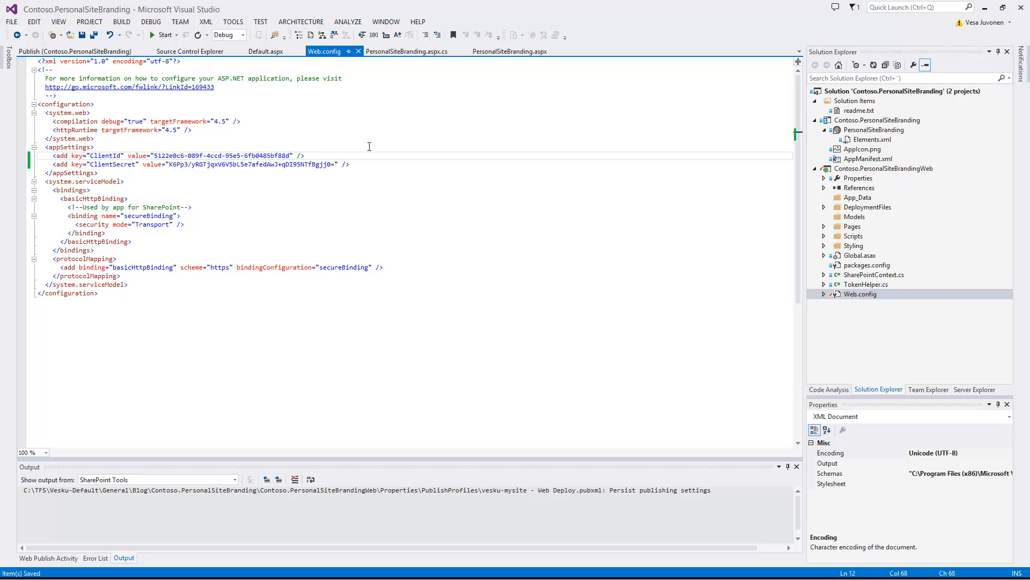
Step: Reopen the Publish wizard for the app project
{"action": "left_click", "coordinate": [386, 192]}
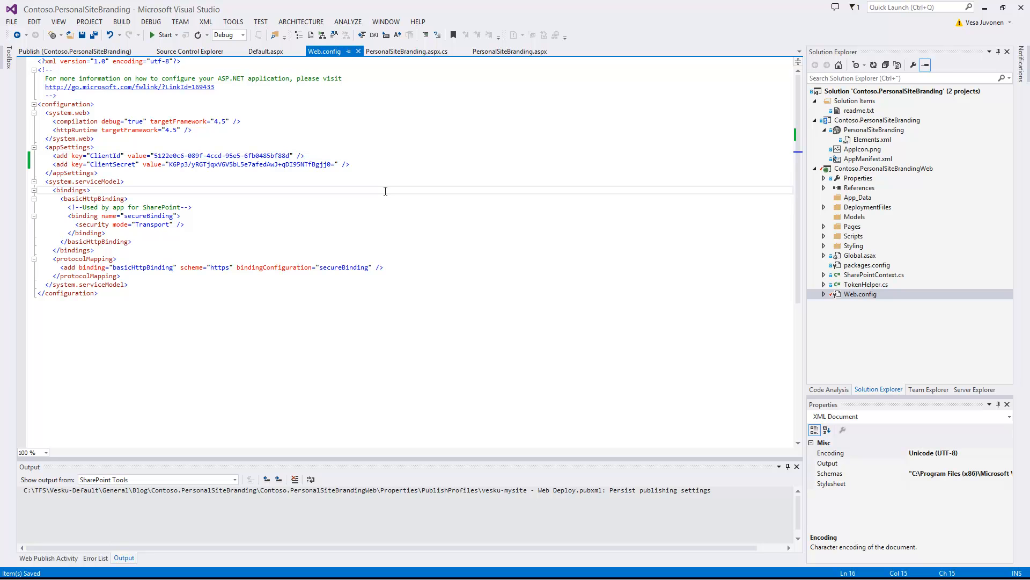
{"action": "right_click", "coordinate": [895, 120]}
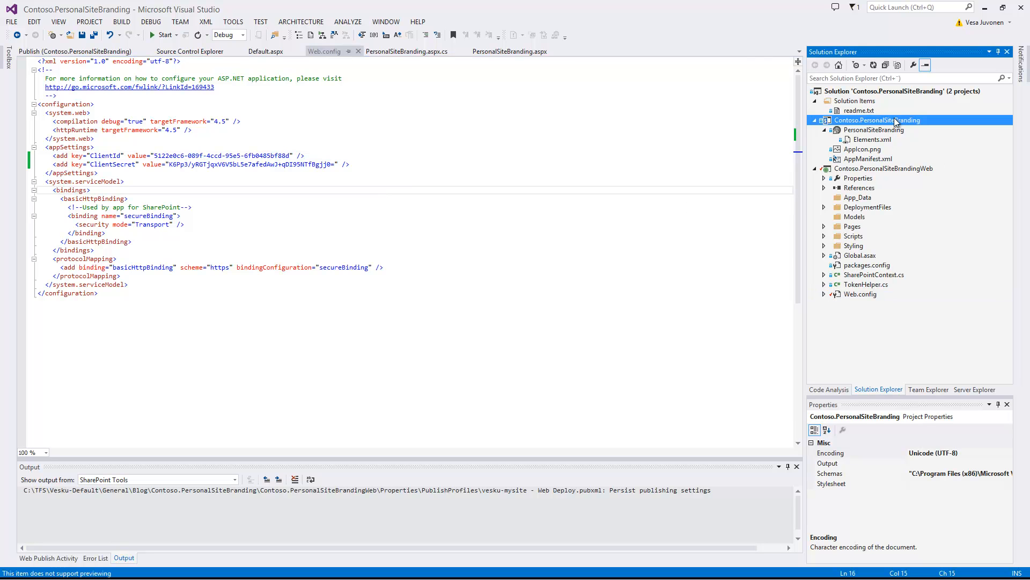
{"action": "left_click", "coordinate": [838, 196]}
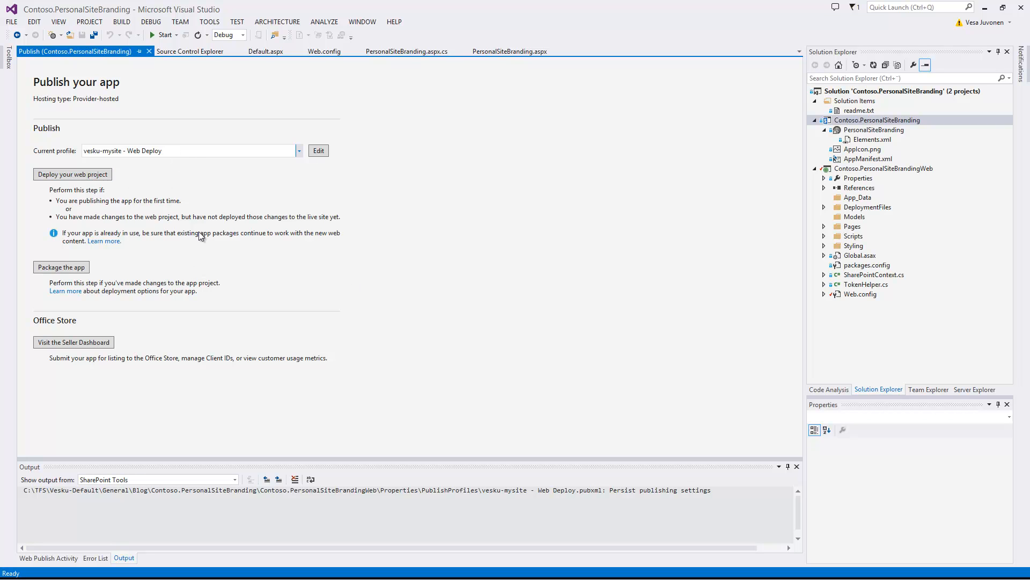
Step: Preview and publish the web project to vesku-mysite.azurewebsites.net, watching the Output log
{"action": "left_click", "coordinate": [102, 175]}
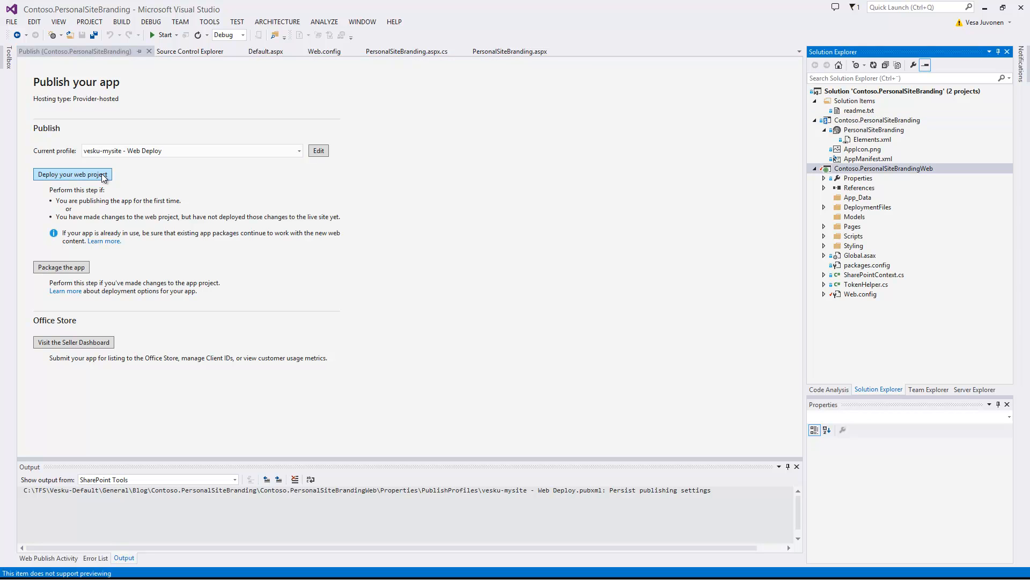
{"action": "left_click_drag", "start_coordinate": [398, 144], "coordinate": [263, 127]}
{"action": "left_click", "coordinate": [427, 282]}
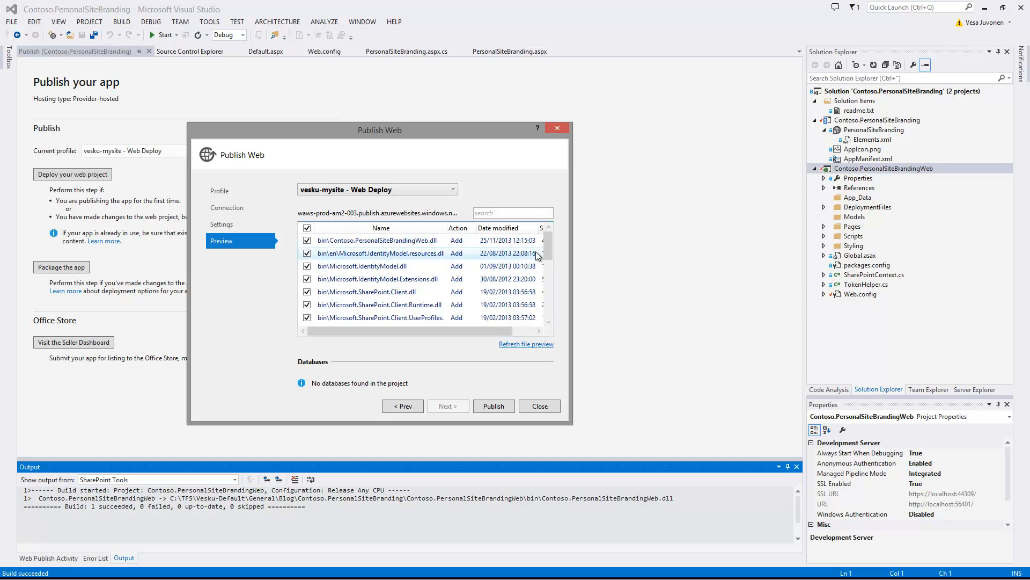
{"action": "mouse_move", "coordinate": [549, 246]}
{"action": "left_mouse_down"}
{"action": "mouse_move", "coordinate": [540, 304]}
{"action": "mouse_move", "coordinate": [555, 240]}
{"action": "left_mouse_up"}
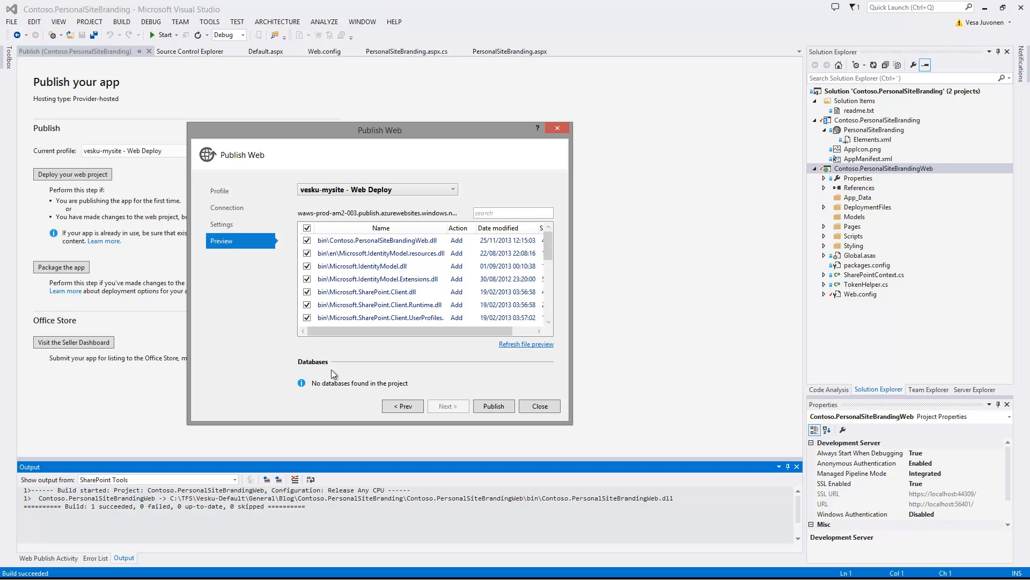
{"action": "left_click", "coordinate": [489, 405]}
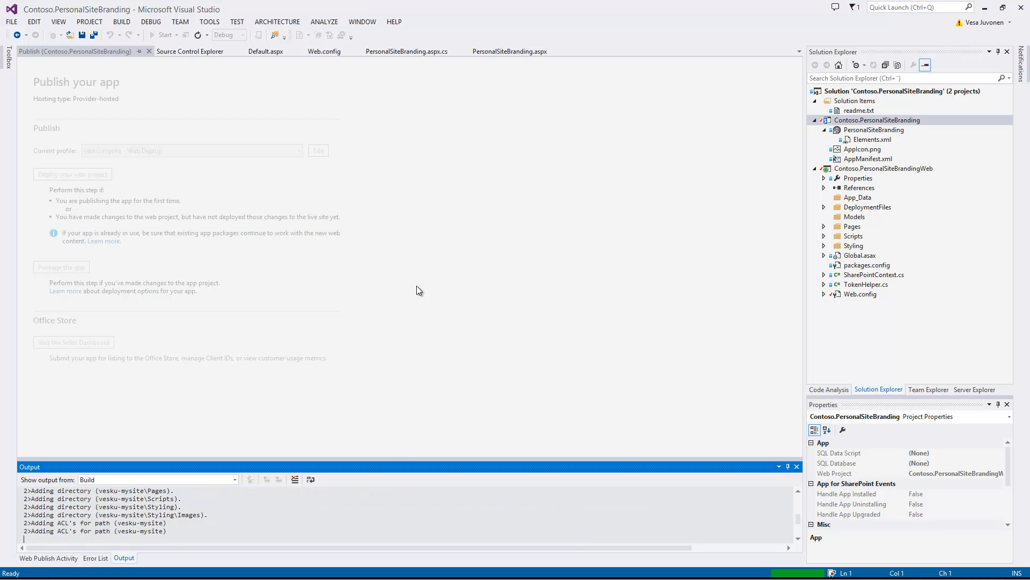
{"action": "left_click_drag", "start_coordinate": [390, 457], "coordinate": [396, 376]}
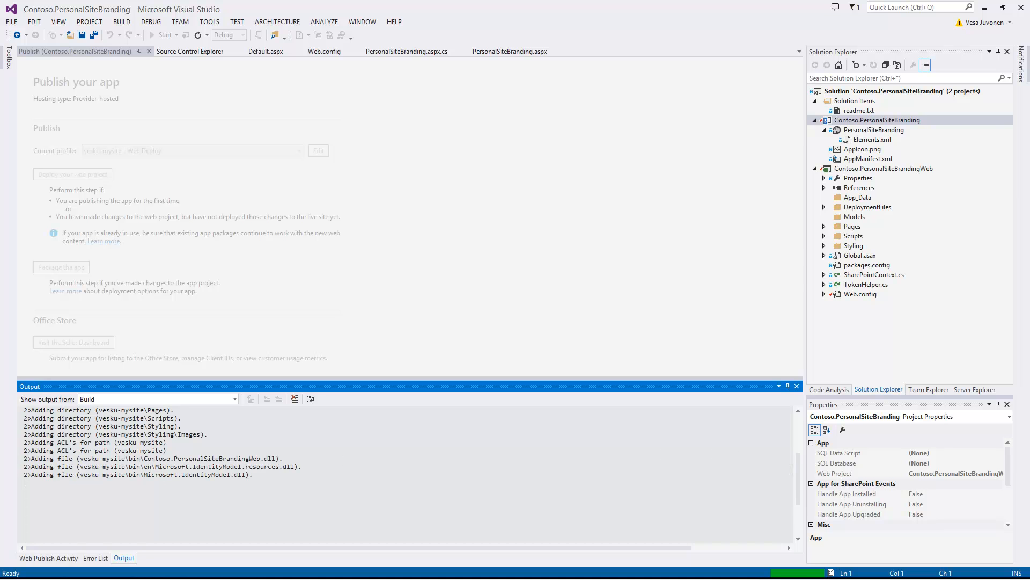
{"action": "mouse_move", "coordinate": [796, 466]}
{"action": "left_mouse_down"}
{"action": "mouse_move", "coordinate": [797, 451]}
{"action": "mouse_move", "coordinate": [793, 472]}
{"action": "left_mouse_up"}
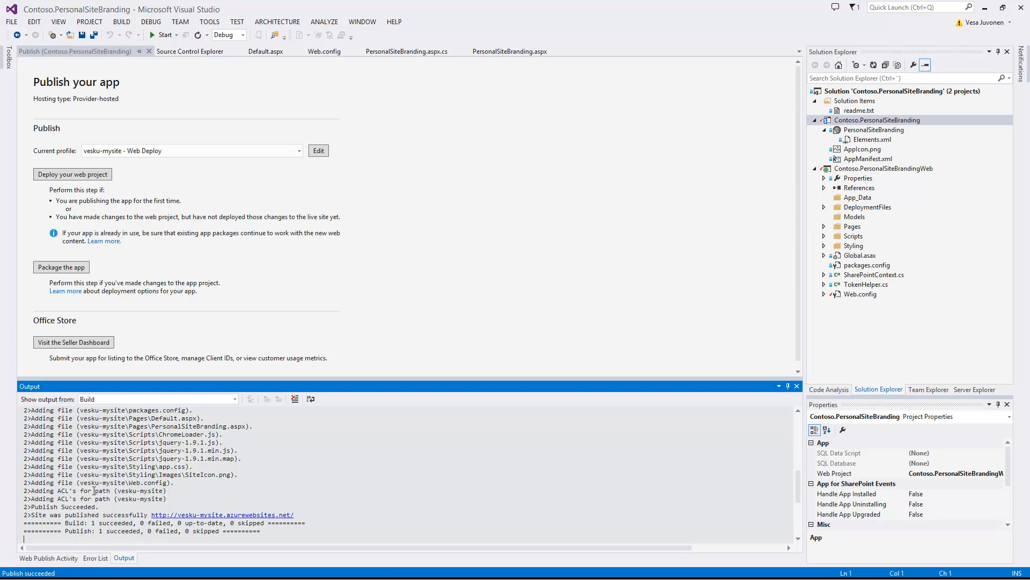
{"action": "left_click", "coordinate": [231, 514], "text": "ctrl"}
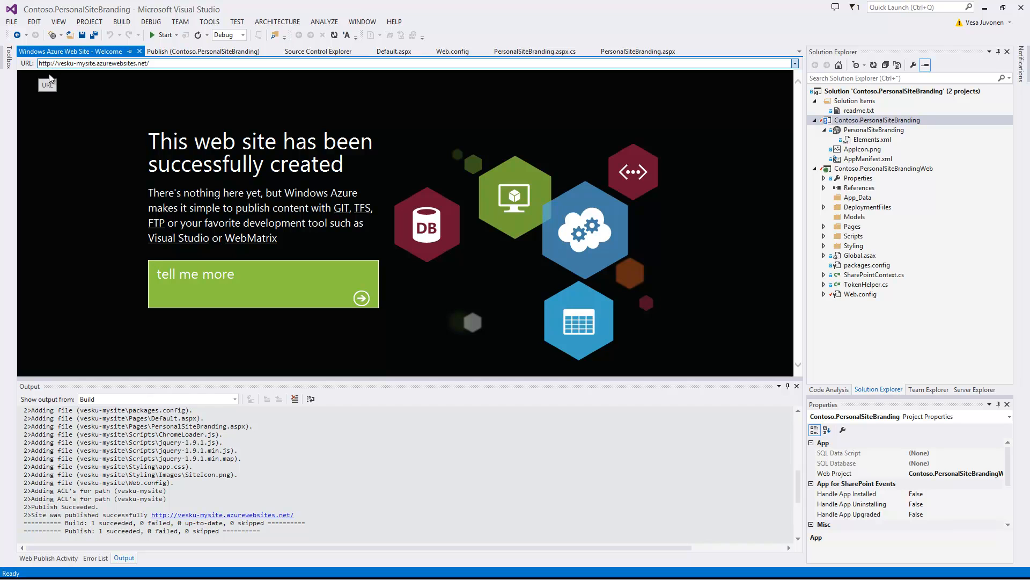
{"action": "left_click", "coordinate": [54, 65]}
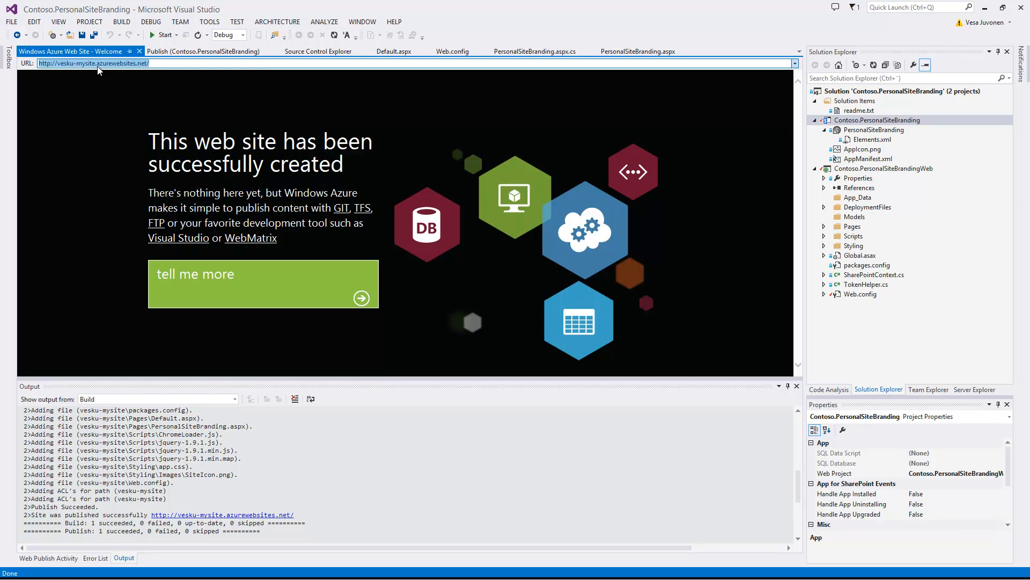
{"action": "left_click", "coordinate": [57, 64]}
{"action": "type", "text": "s"}
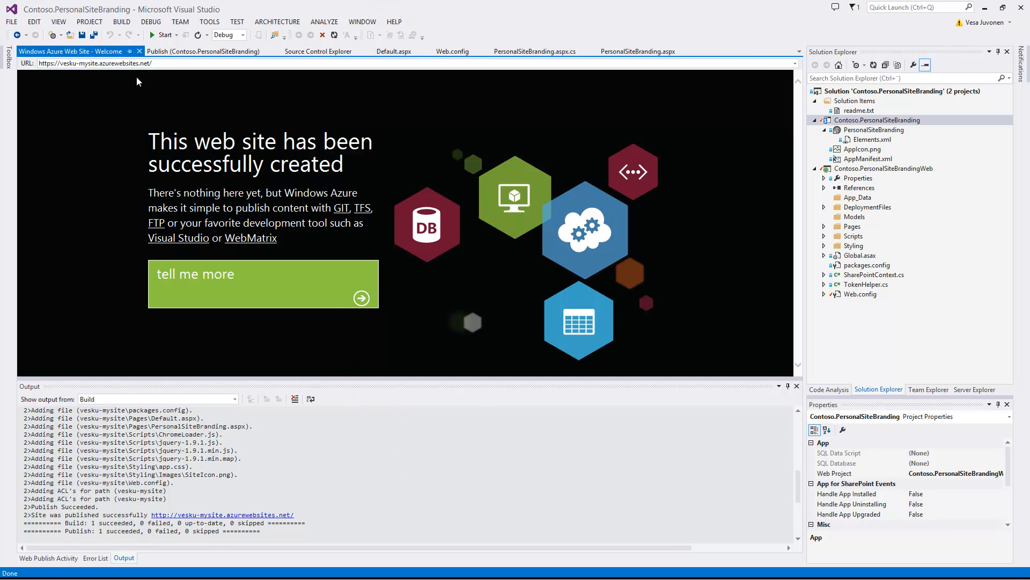
{"action": "left_click", "coordinate": [156, 65]}
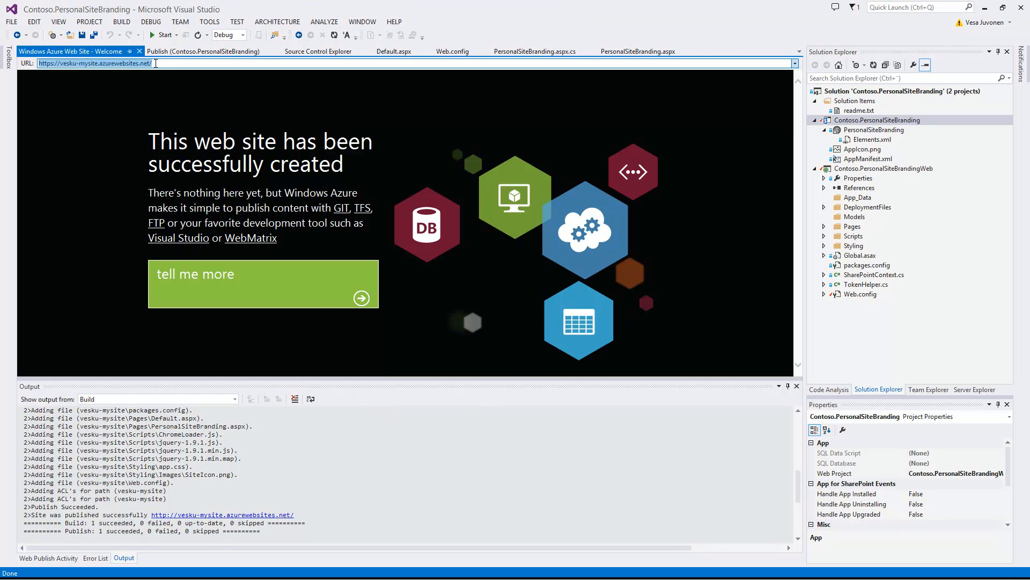
{"action": "left_click", "coordinate": [157, 64]}
{"action": "type", "text": "pages/default.aspx"}
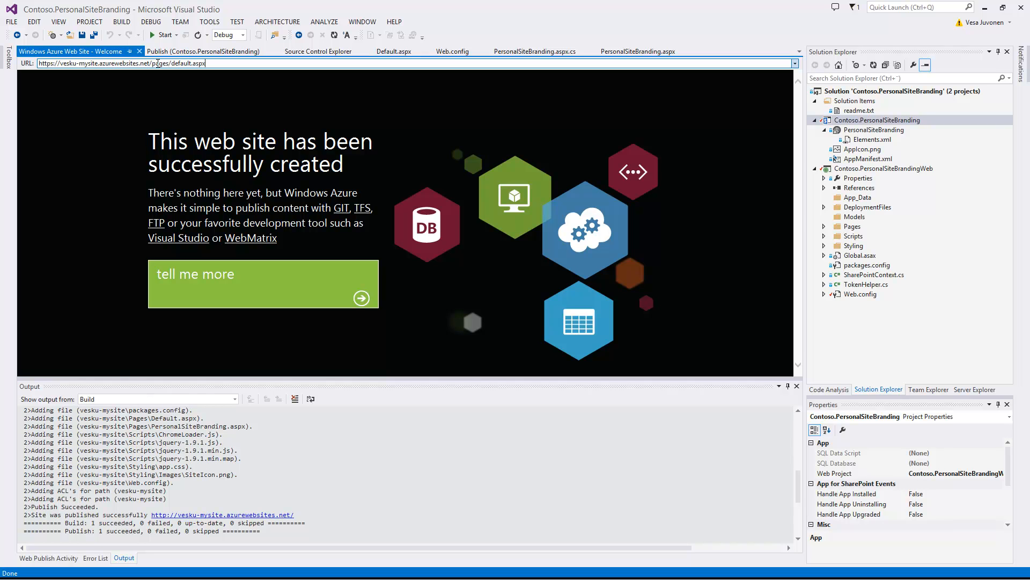
{"action": "key", "text": "Return"}
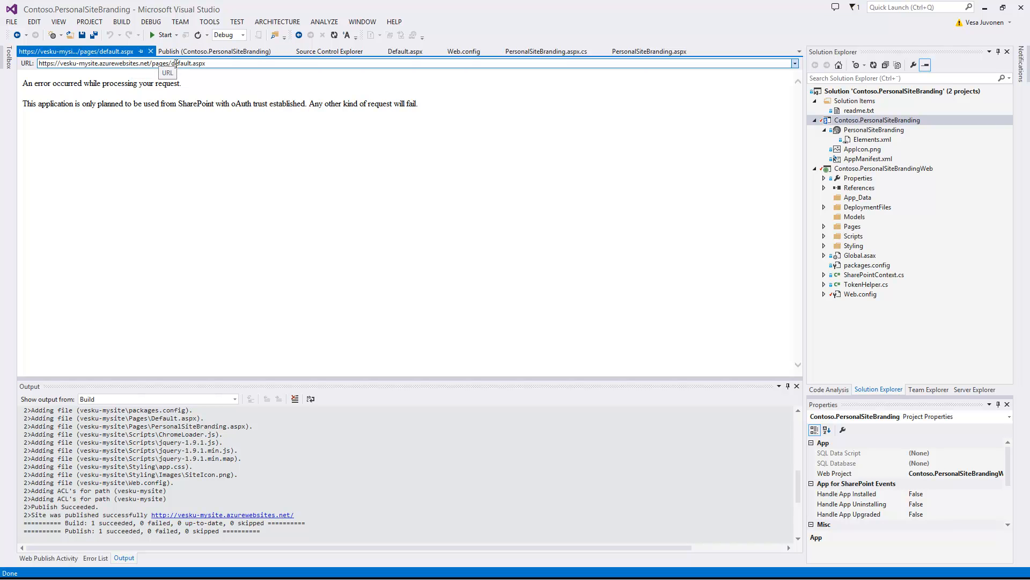
{"action": "left_click", "coordinate": [151, 51]}
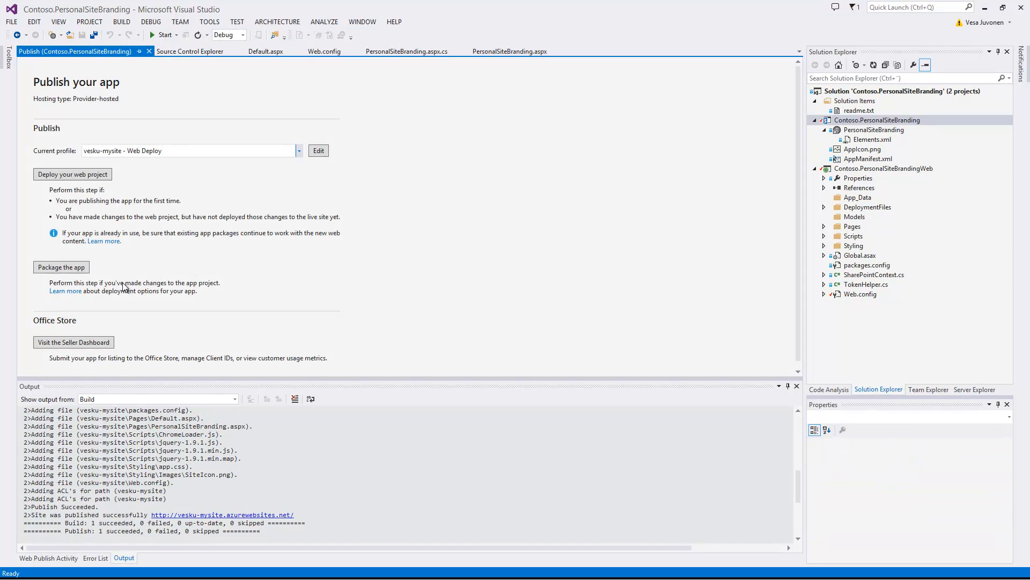
{"action": "left_click", "coordinate": [80, 268]}
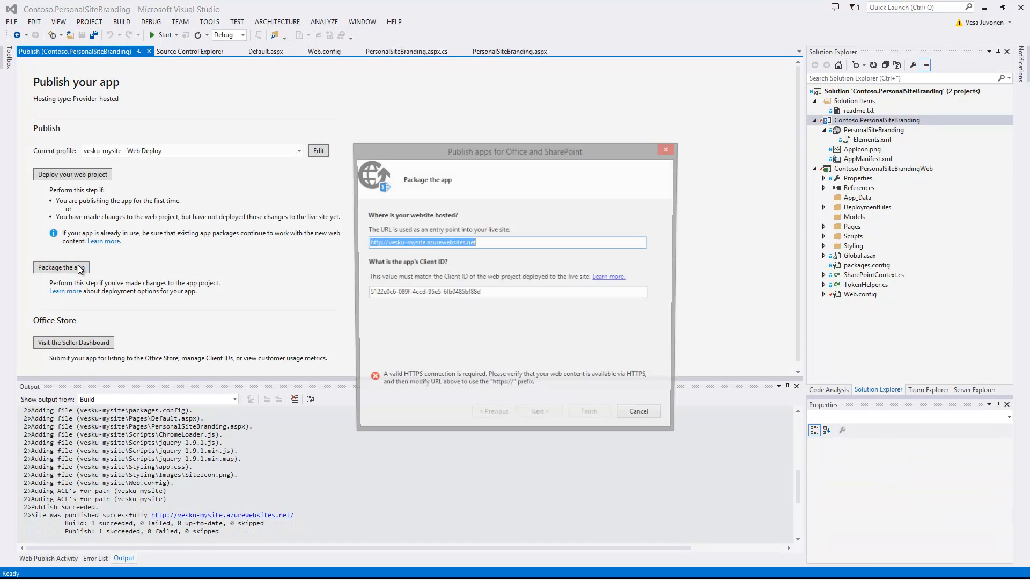
{"action": "left_click_drag", "start_coordinate": [388, 142], "coordinate": [247, 113]}
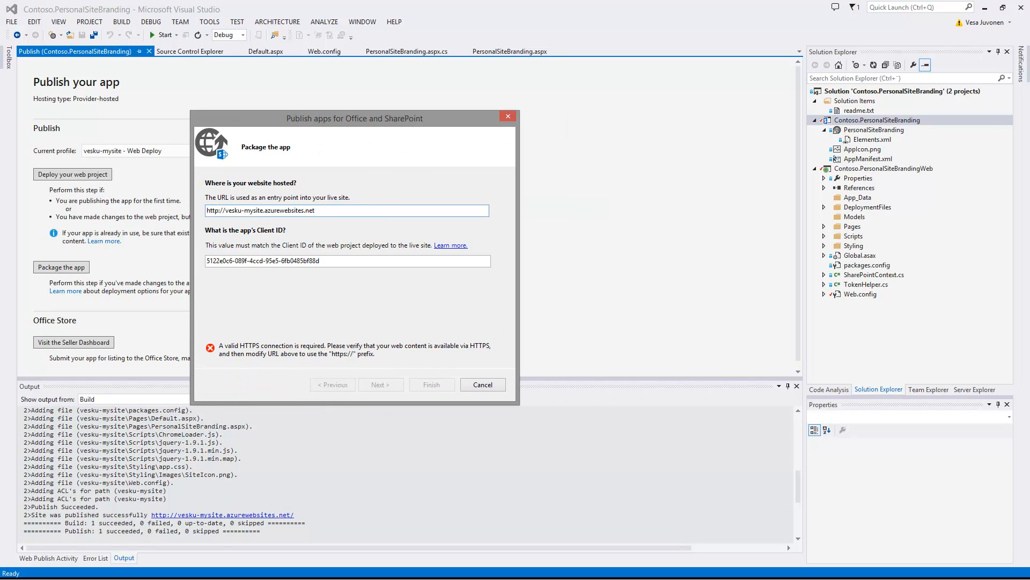
{"action": "left_click", "coordinate": [273, 261]}
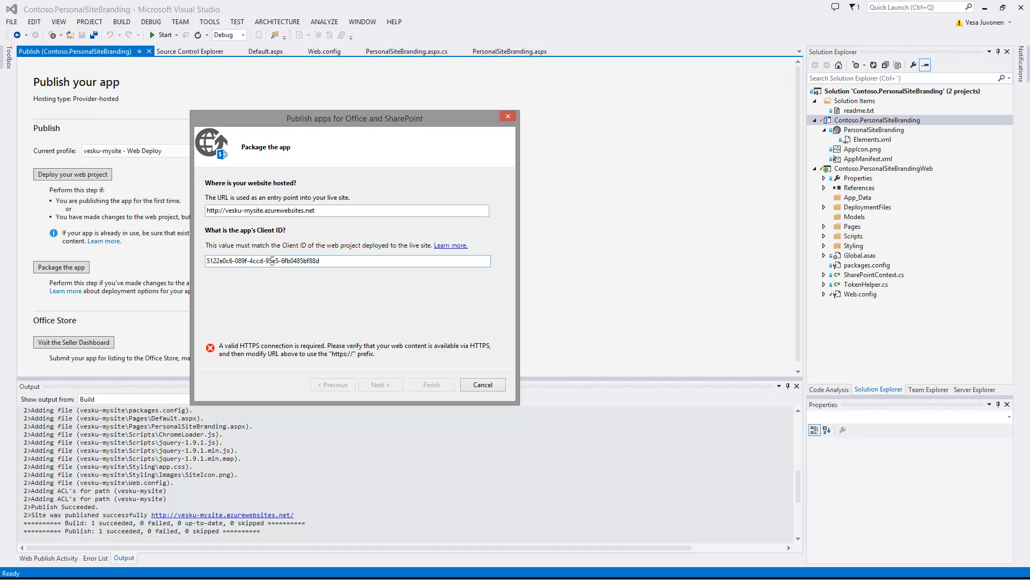
{"action": "left_click", "coordinate": [218, 211]}
{"action": "type", "text": "s"}
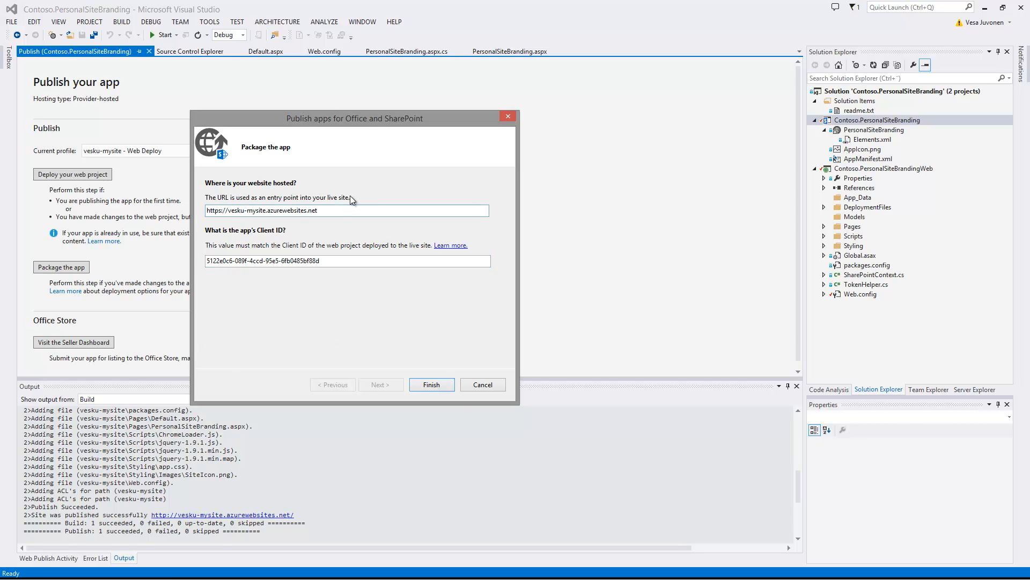
{"action": "left_click", "coordinate": [429, 384]}
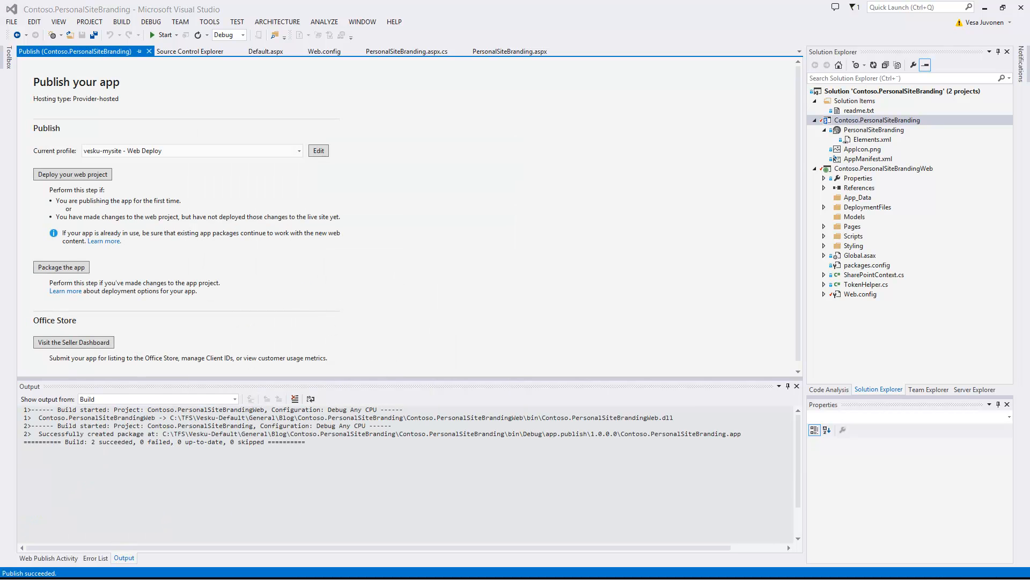
Step: Move the 1.0.0.0 folder window left and select the Contoso.PersonalSiteBranding.app package
{"action": "left_click_drag", "start_coordinate": [871, 135], "coordinate": [305, 146]}
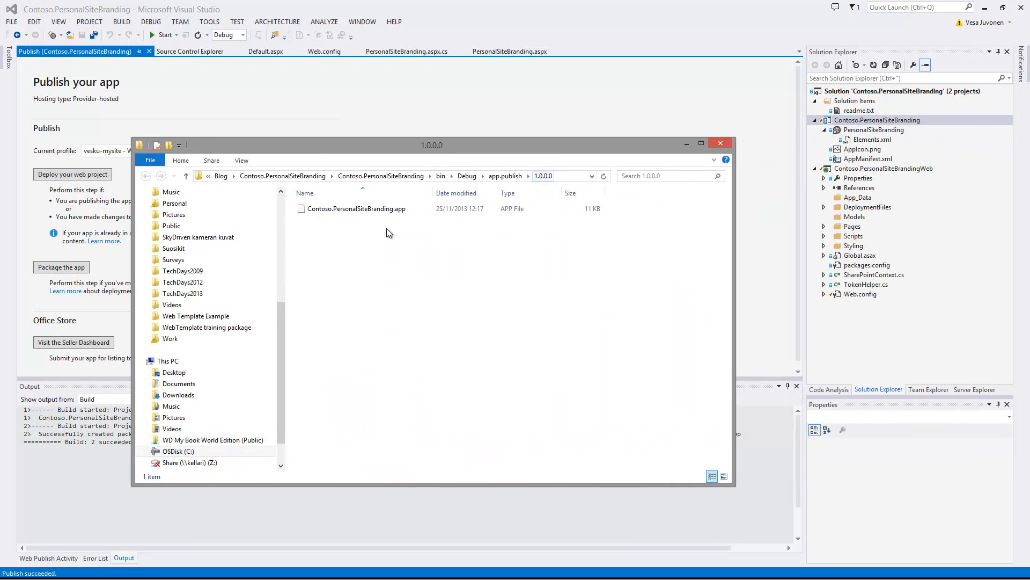
{"action": "left_click", "coordinate": [365, 208]}
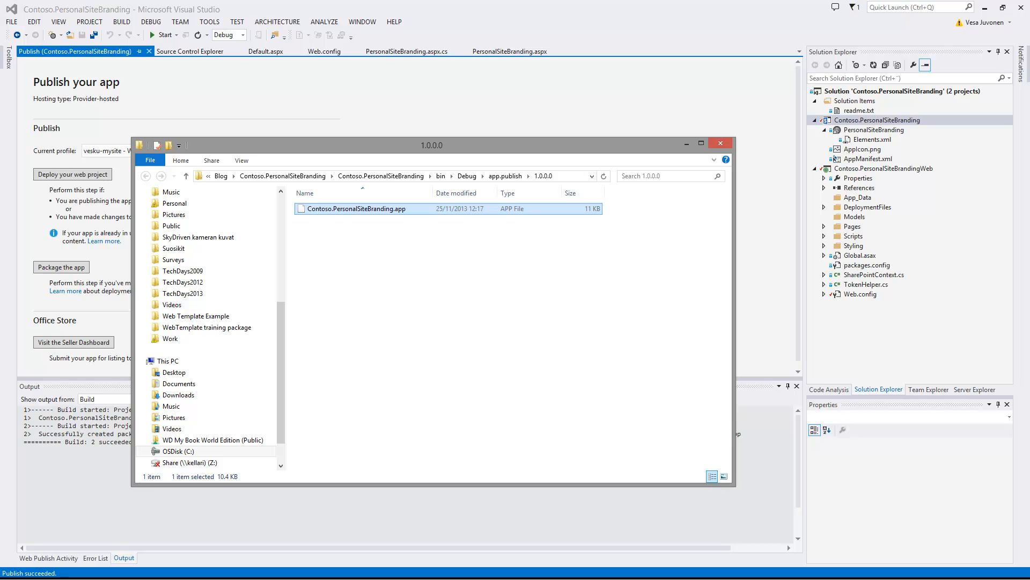
{"action": "key", "text": "alt+Tab"}
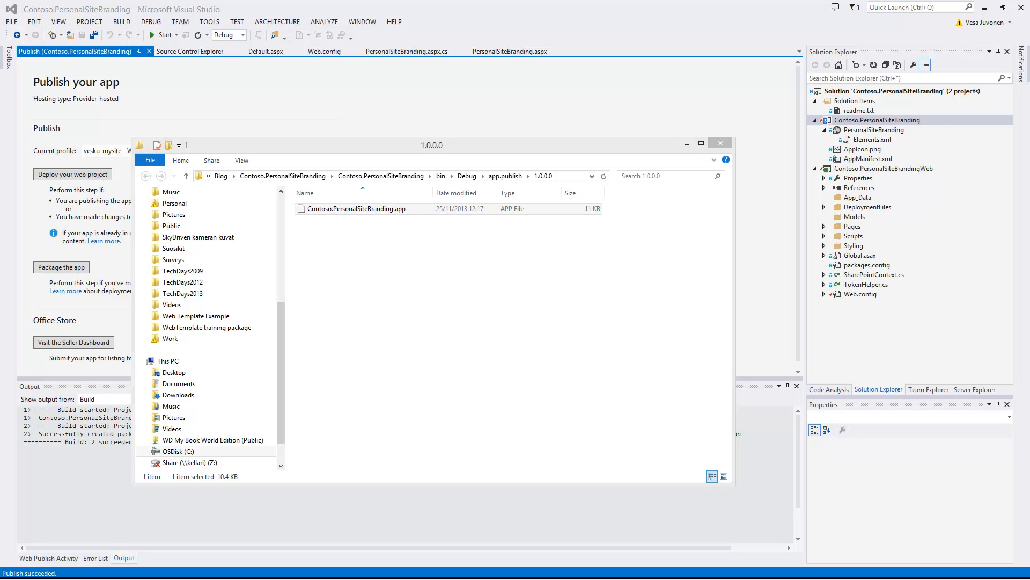
Step: In a new browser tab, go to joona.sharepoint.com/sites/catalog and open Apps for SharePoint
{"action": "key", "text": "alt+Tab"}
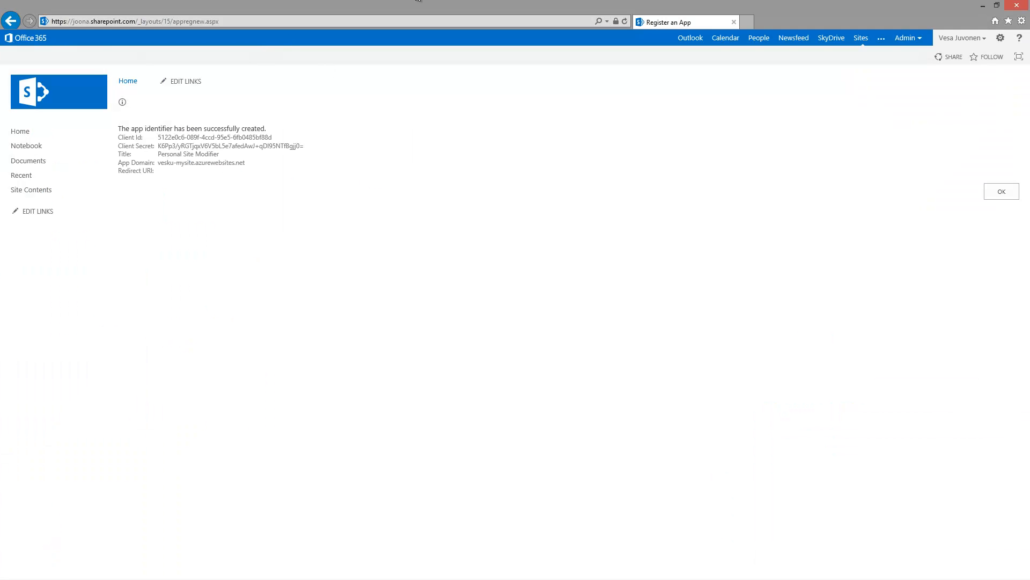
{"action": "left_click", "coordinate": [748, 23]}
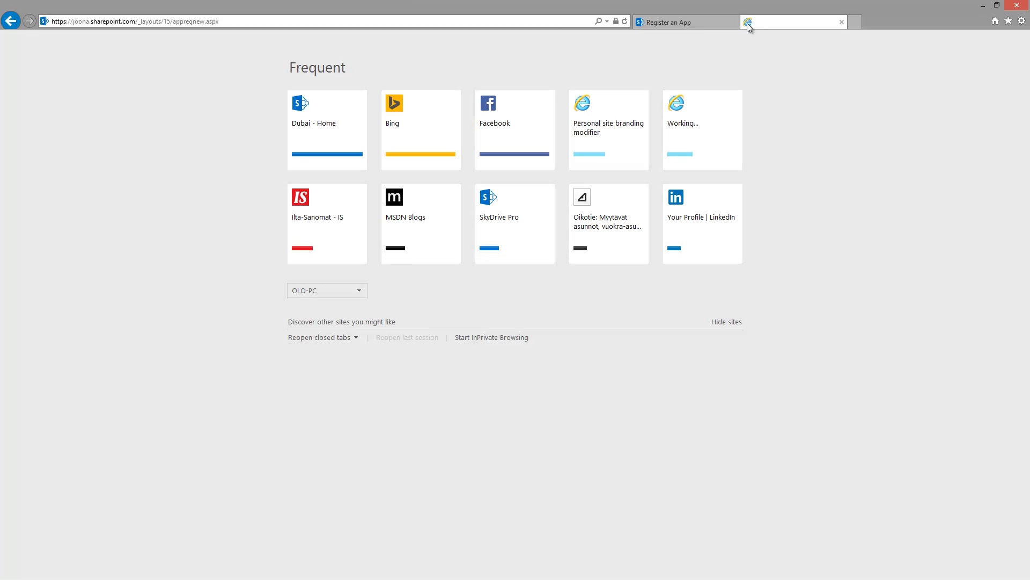
{"action": "type", "text": "joona.sharepoint.com/"}
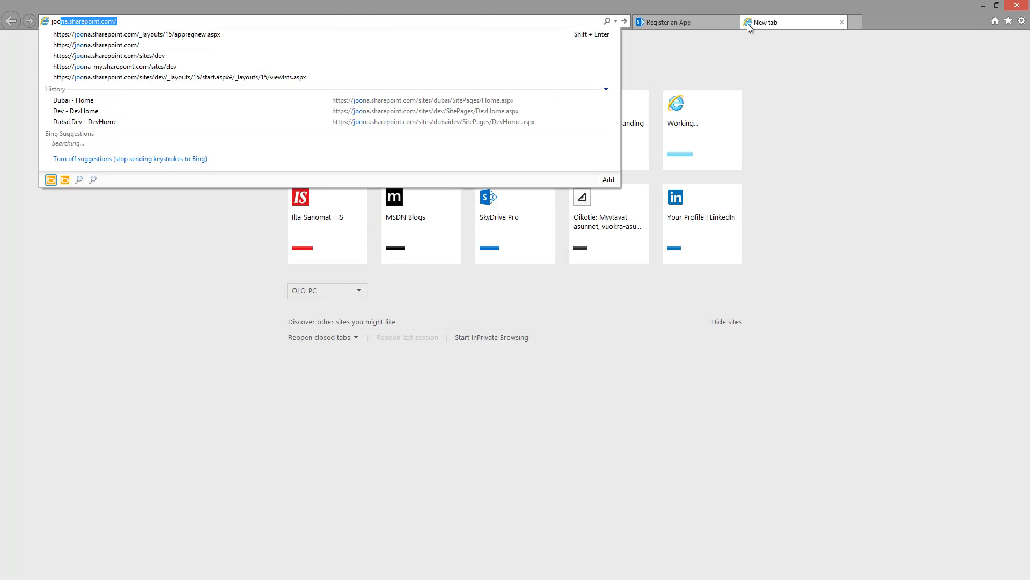
{"action": "key", "text": "End"}
{"action": "type", "text": "sites/cata"}
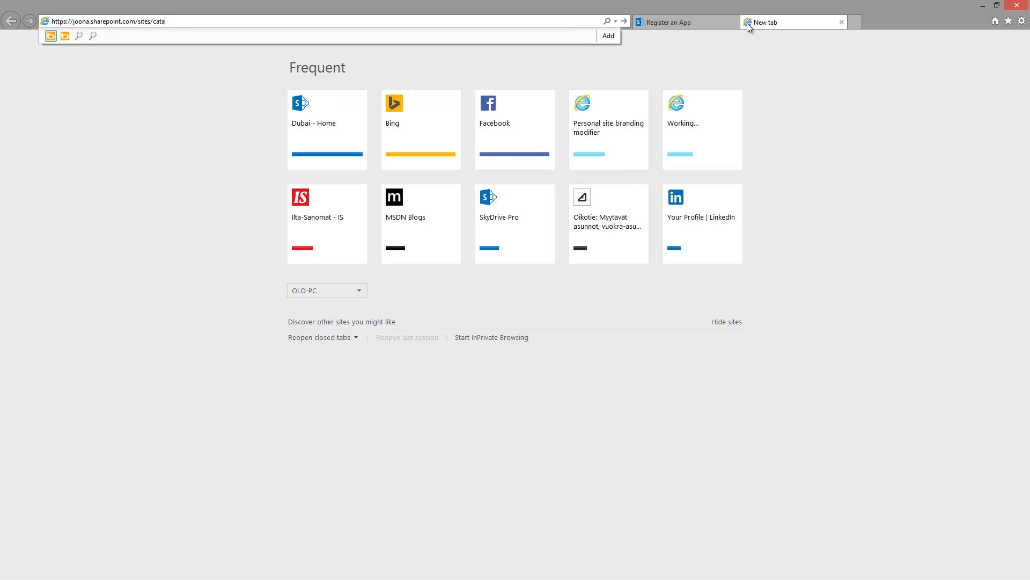
{"action": "key", "text": "Return"}
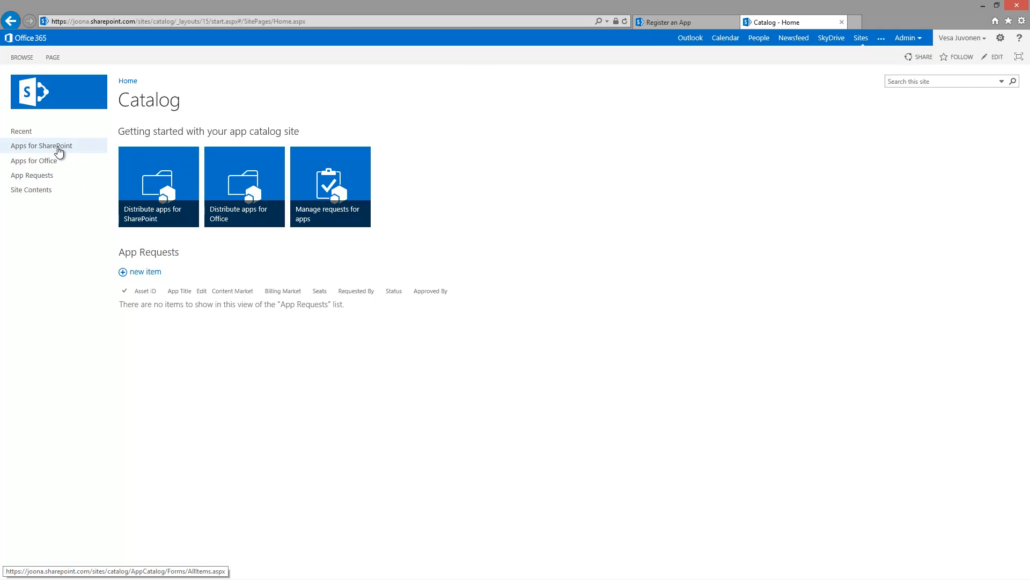
{"action": "left_click", "coordinate": [59, 149]}
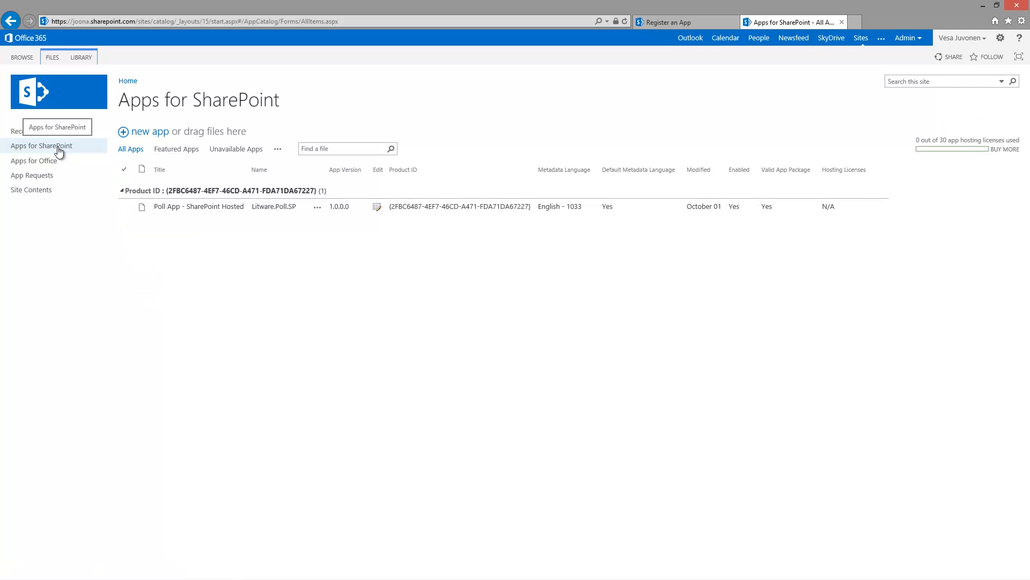
Step: Start a new app and pick Contoso.PersonalSiteBranding.app from the 1.0.0.0 folder as the upload file
{"action": "left_click", "coordinate": [147, 132]}
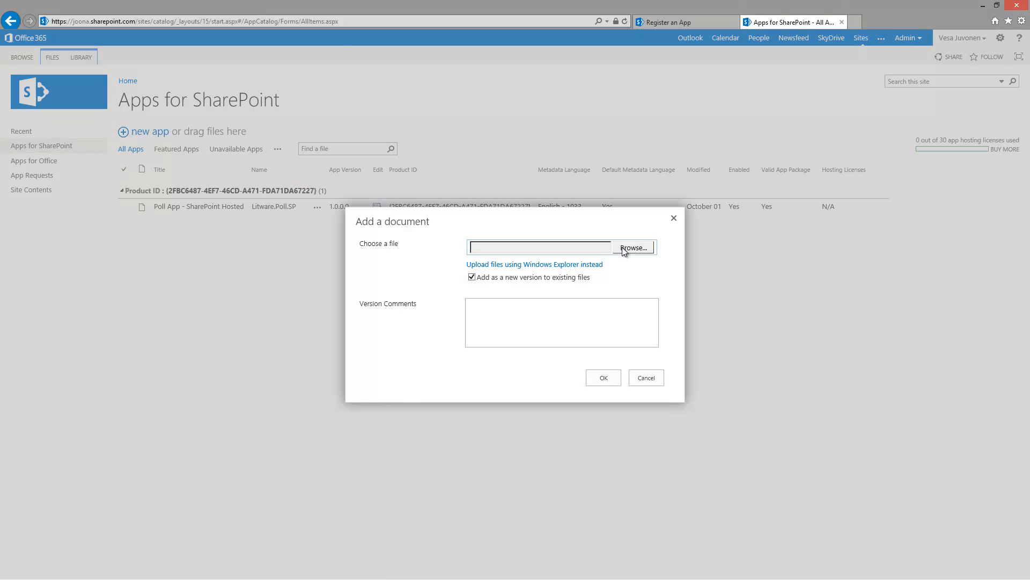
{"action": "left_click", "coordinate": [618, 249]}
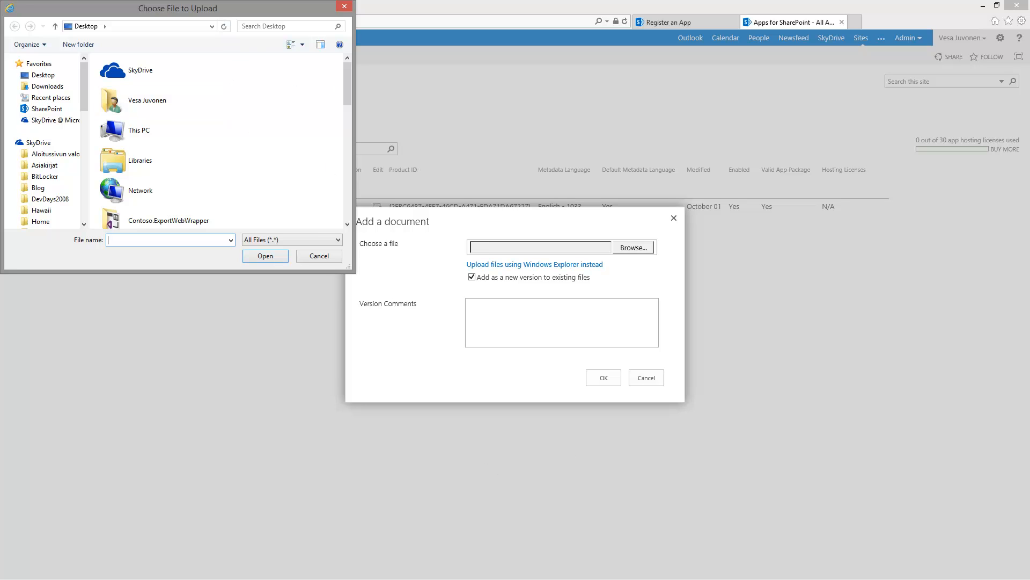
{"action": "key", "text": "alt+Tab"}
{"action": "left_click", "coordinate": [360, 260]}
{"action": "left_click", "coordinate": [569, 177]}
{"action": "key", "text": "ctrl+c"}
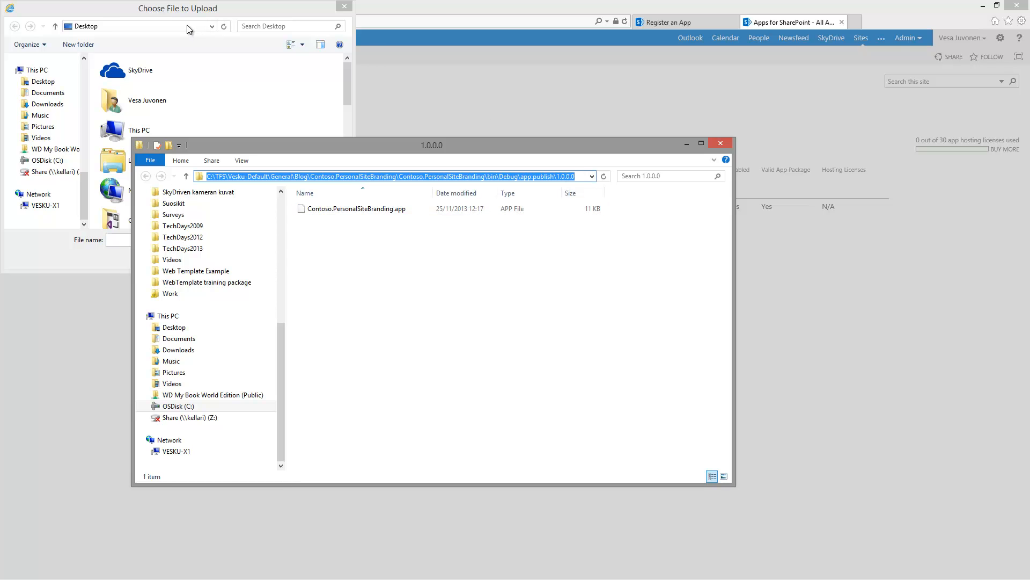
{"action": "left_click", "coordinate": [186, 29]}
{"action": "key", "text": "ctrl+v"}
{"action": "key", "text": "Return"}
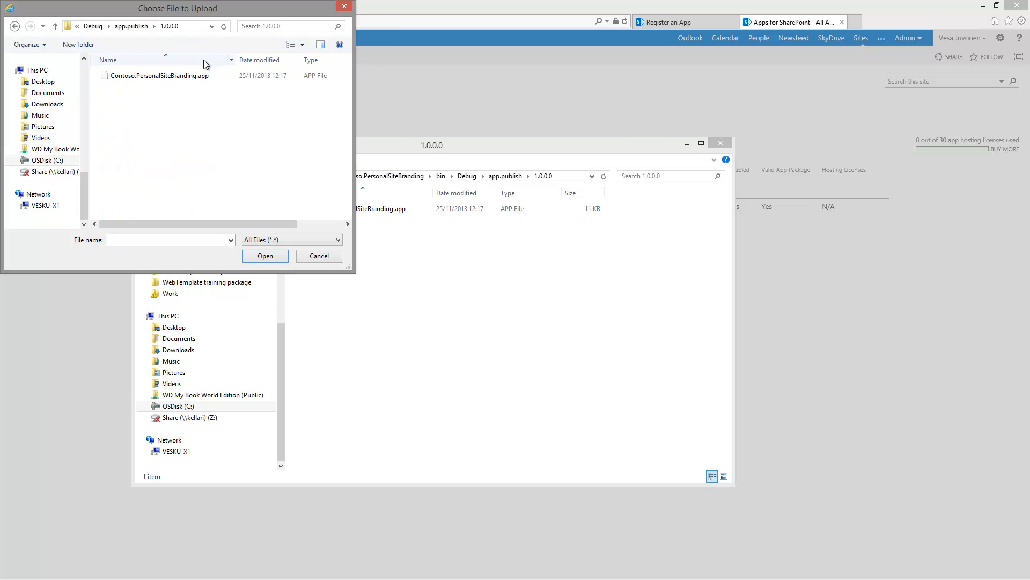
{"action": "left_click", "coordinate": [192, 76]}
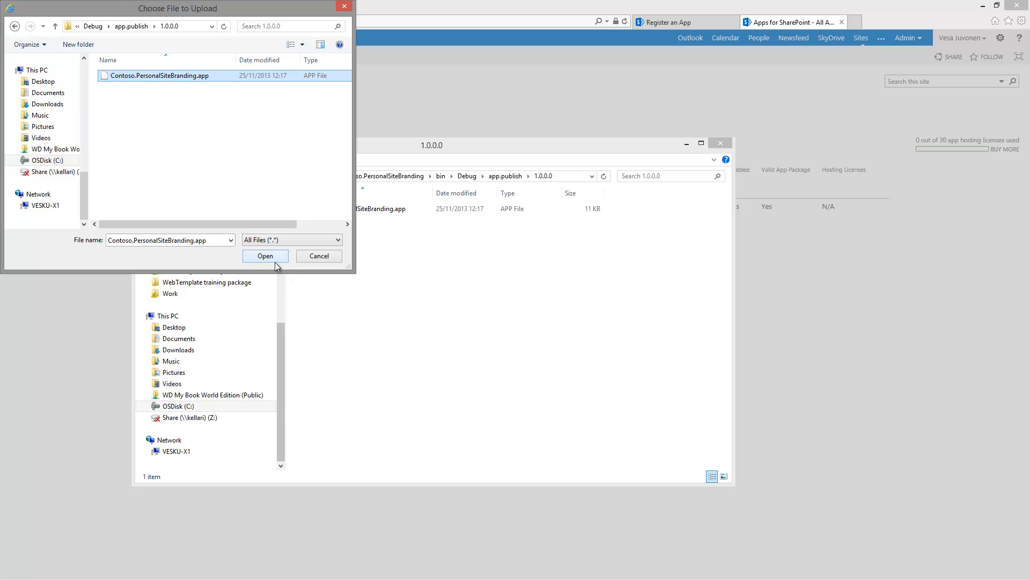
{"action": "left_click", "coordinate": [275, 257]}
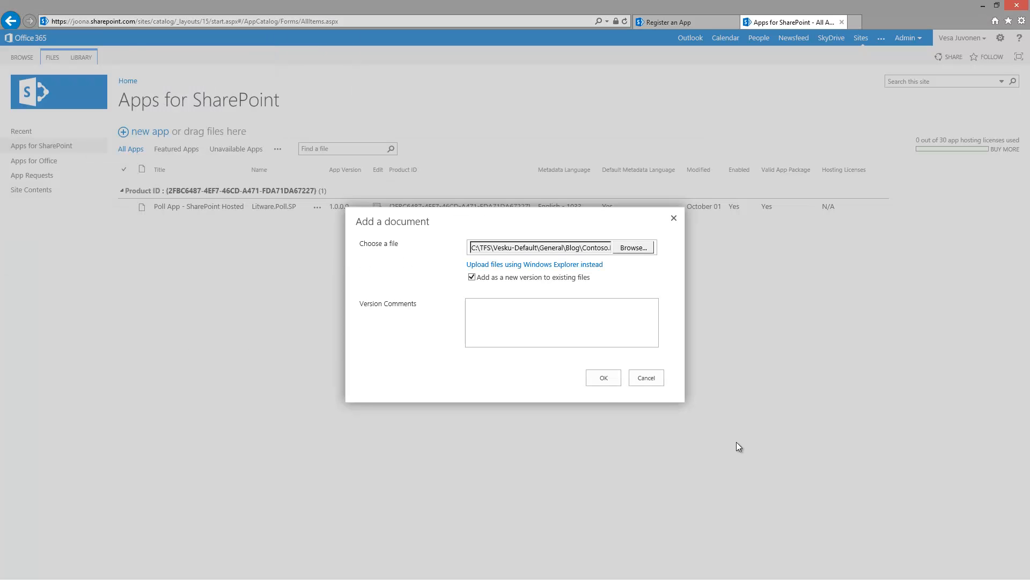
Step: Confirm the Contoso.PersonalSiteBranding.app upload and save its properties form
{"action": "left_click", "coordinate": [596, 378]}
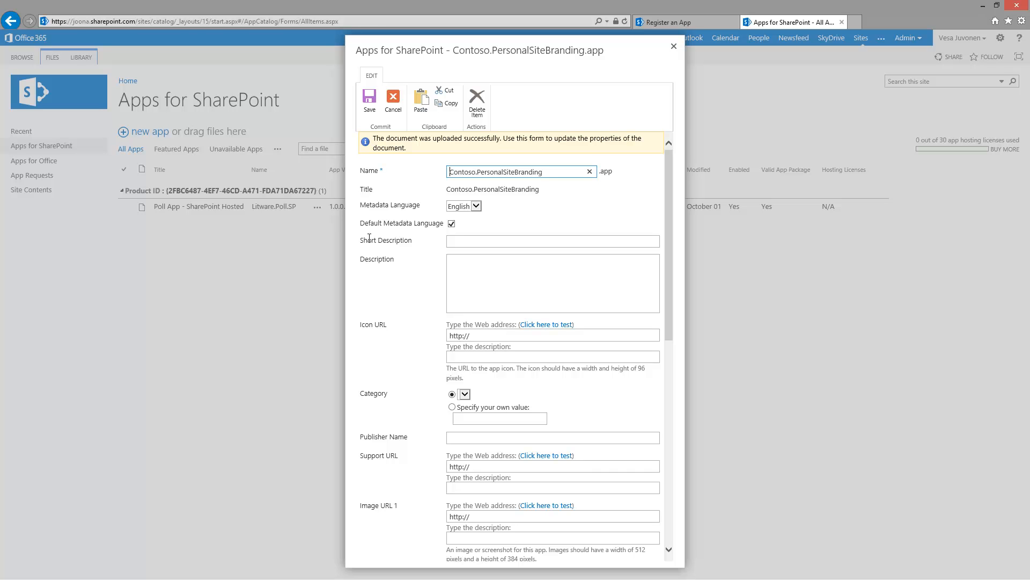
{"action": "left_click", "coordinate": [374, 103]}
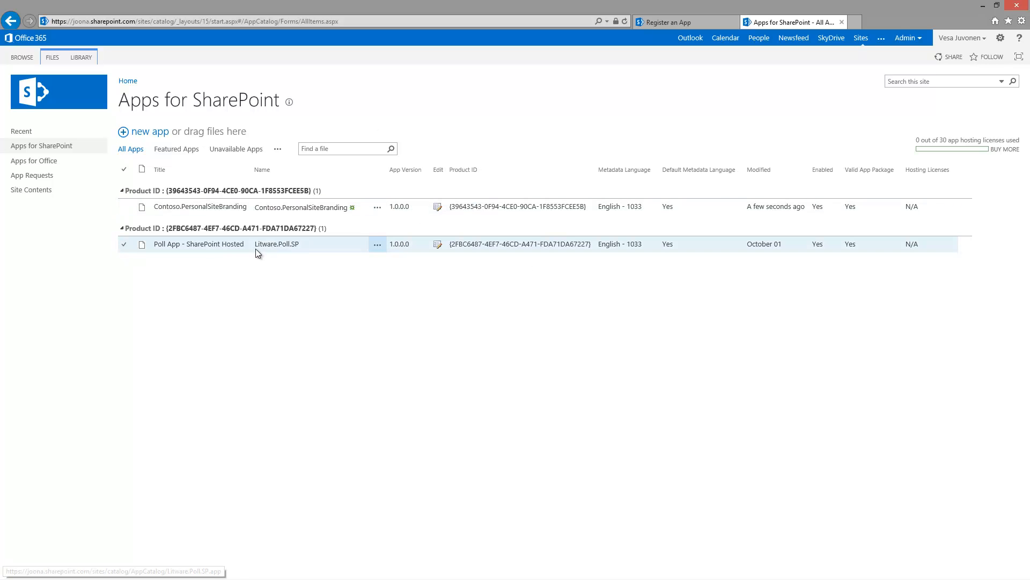
Step: Select the Contoso.PersonalSiteBranding entry, then go back to the Register an App tab
{"action": "left_click", "coordinate": [235, 206]}
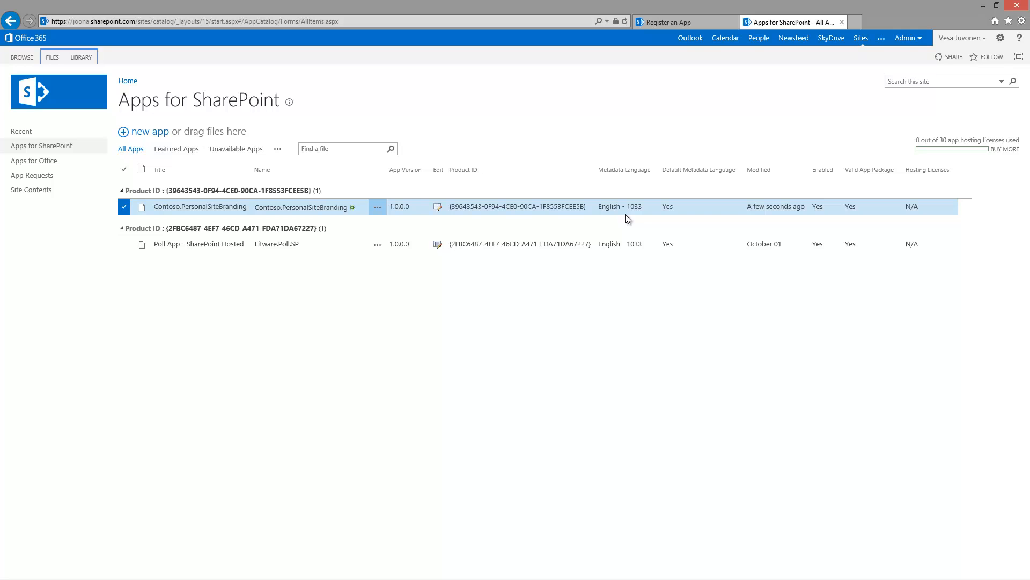
{"action": "left_click", "coordinate": [689, 22]}
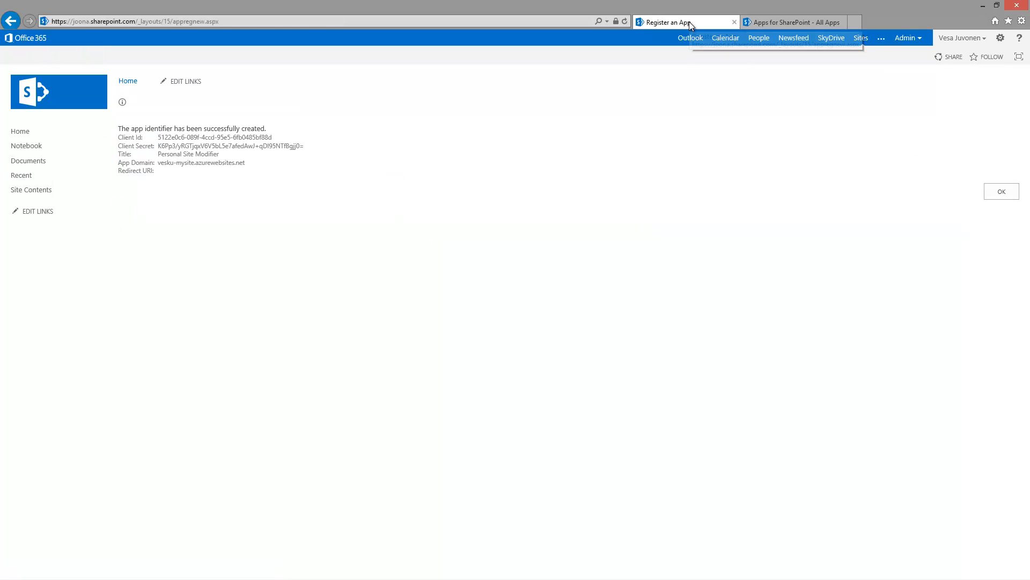
Step: From the team site's Site Contents, start adding an app and list apps From Your Organization
{"action": "left_click", "coordinate": [26, 137]}
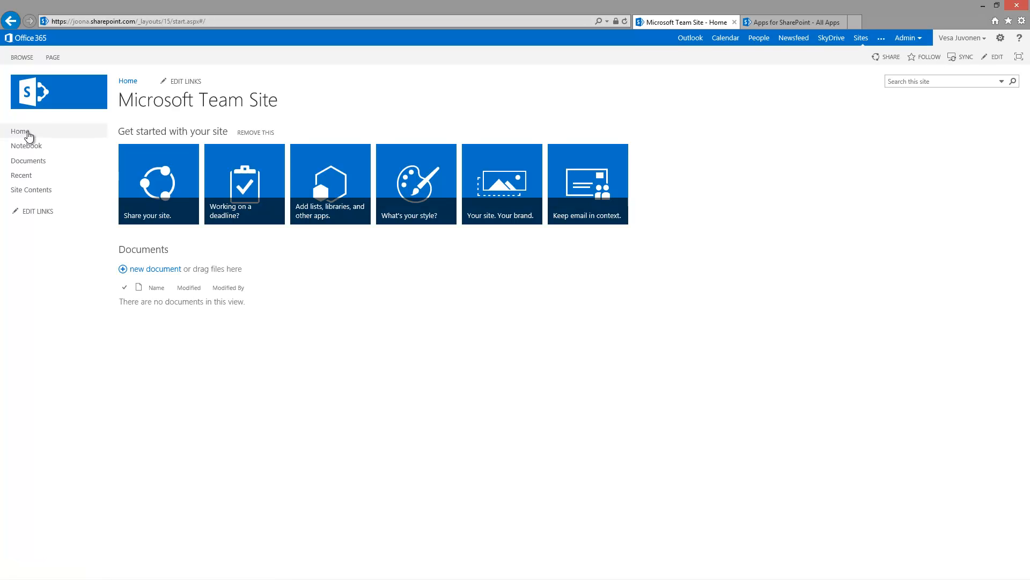
{"action": "left_click", "coordinate": [34, 188]}
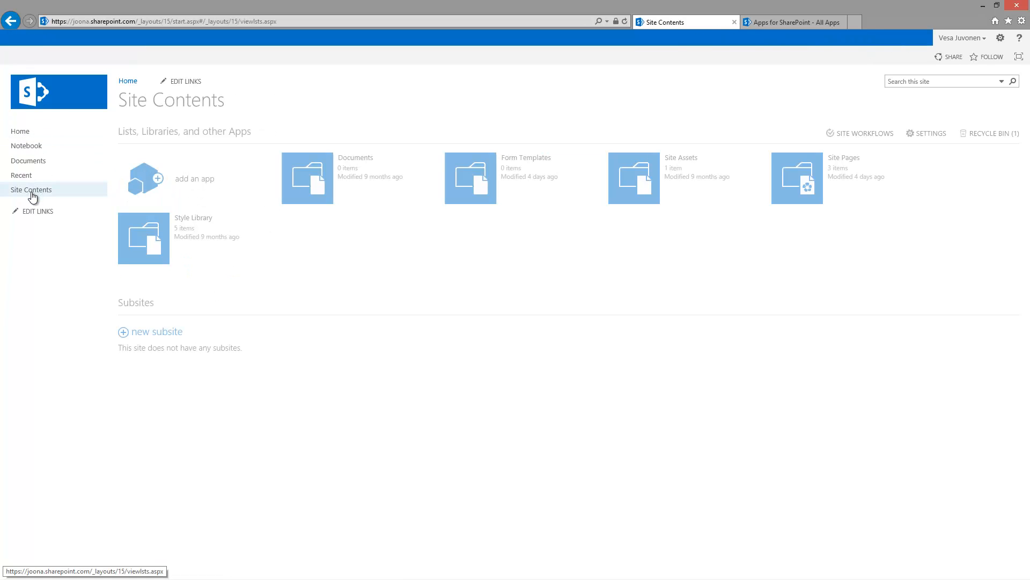
{"action": "left_click", "coordinate": [189, 176]}
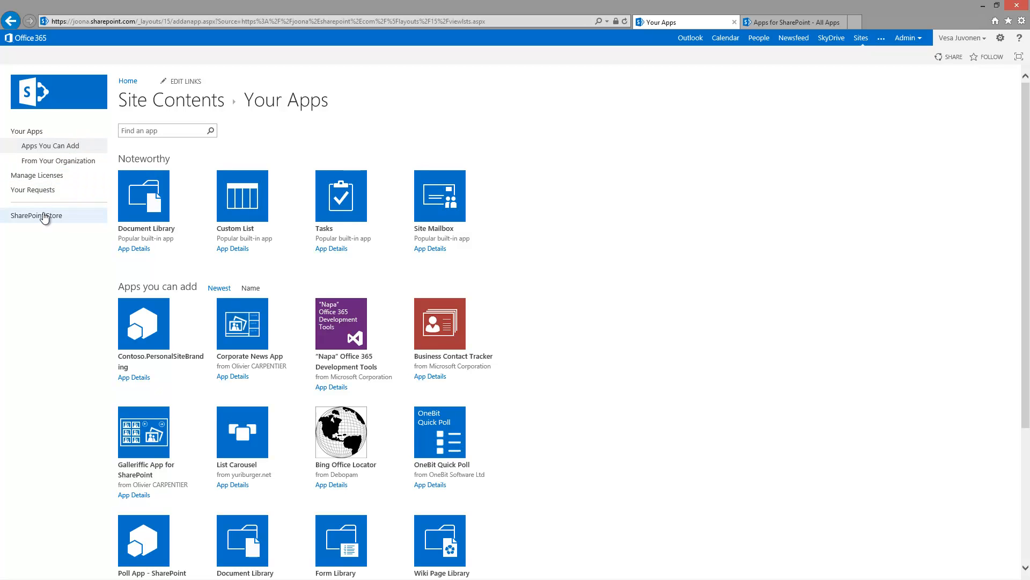
{"action": "left_click", "coordinate": [82, 162]}
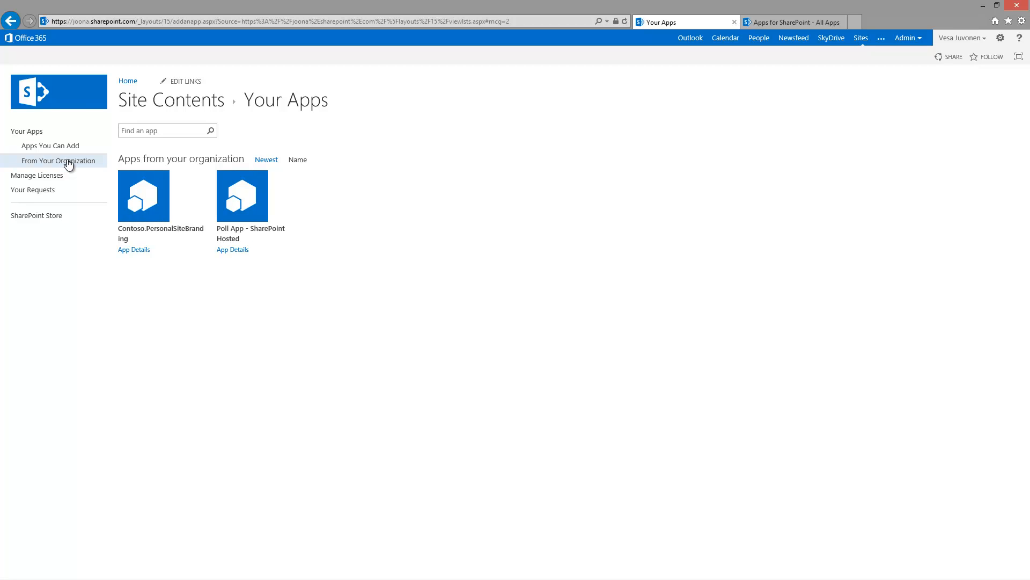
Step: Add the Contoso.PersonalSiteBranding app and confirm Trust It to install it
{"action": "left_click", "coordinate": [150, 205]}
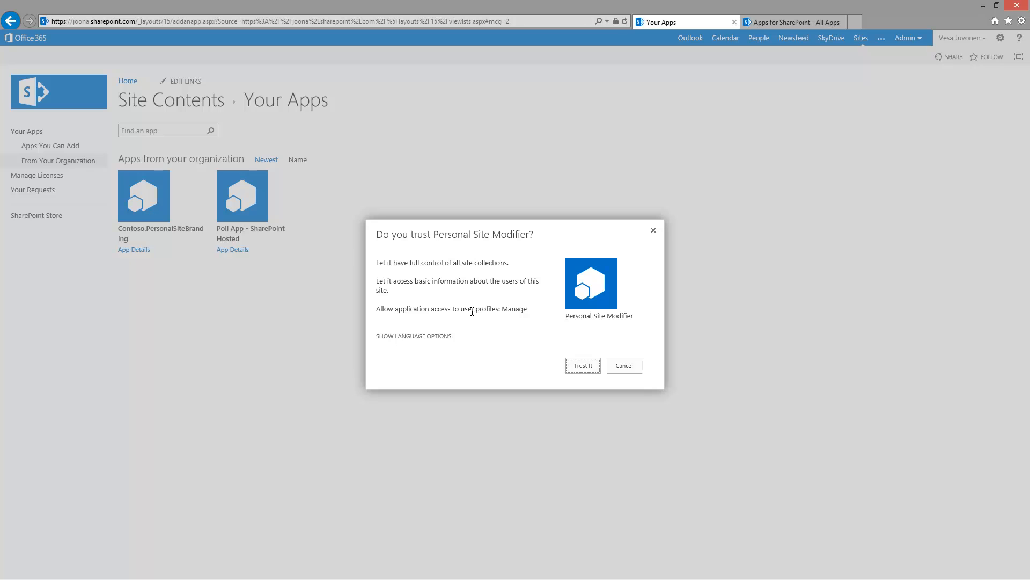
{"action": "key", "text": "Return"}
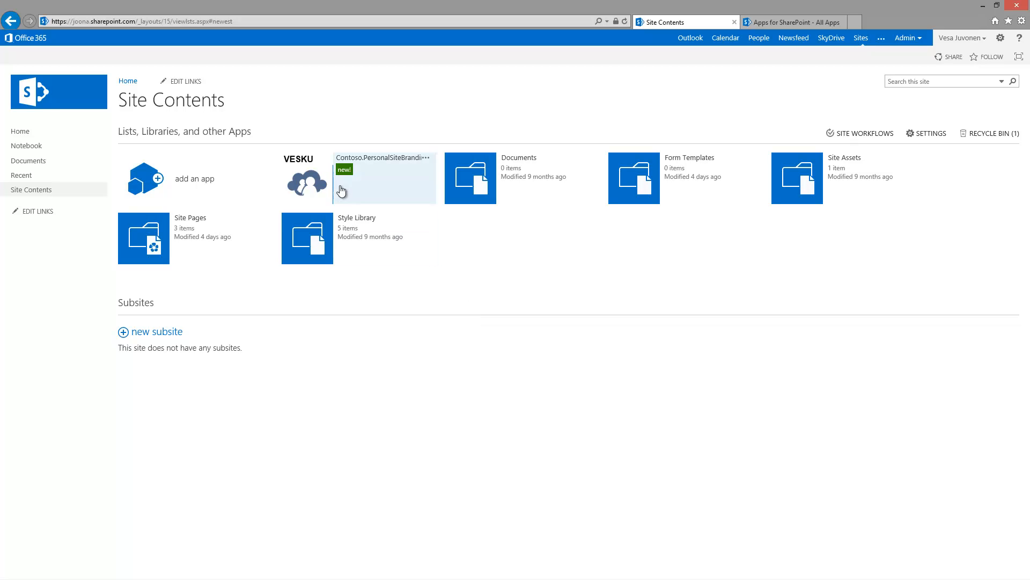
Step: Open the newly installed Personal Site Branding app, then go Back to Site
{"action": "left_click", "coordinate": [296, 187]}
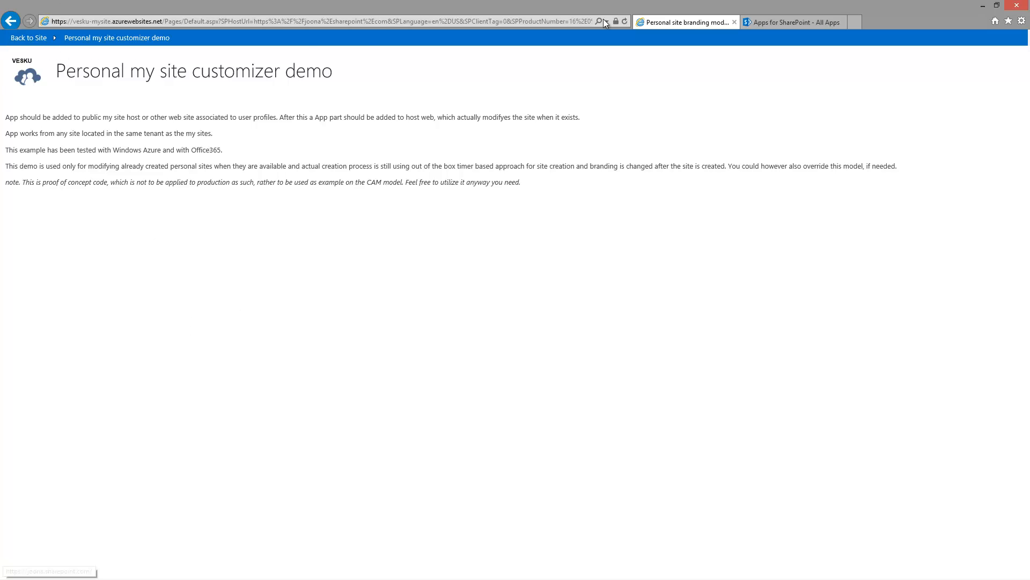
{"action": "left_click", "coordinate": [25, 39]}
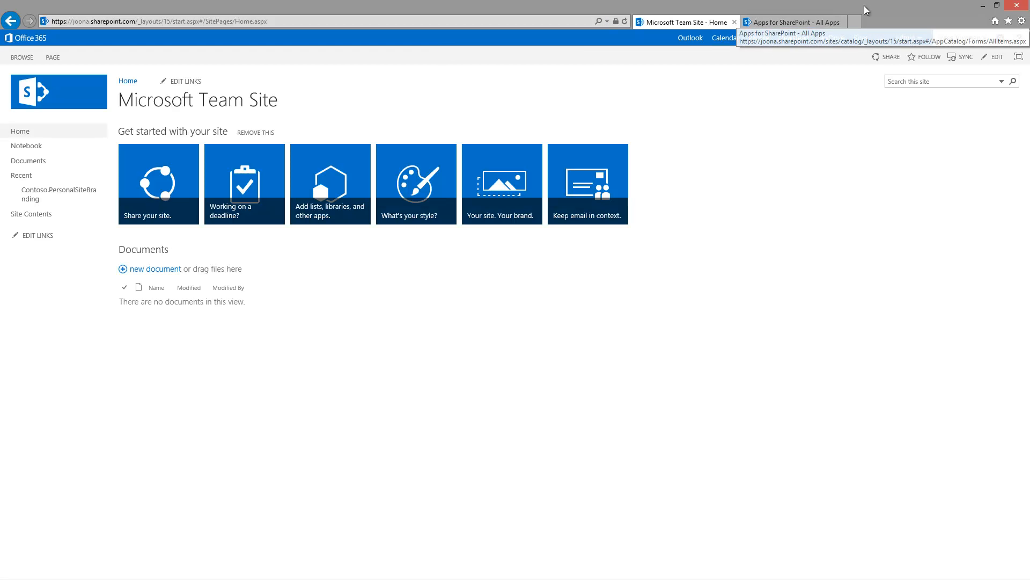
Step: Open the personal SkyDrive Pro site from the user menu, then return to the Team Site tab
{"action": "left_click", "coordinate": [818, 24]}
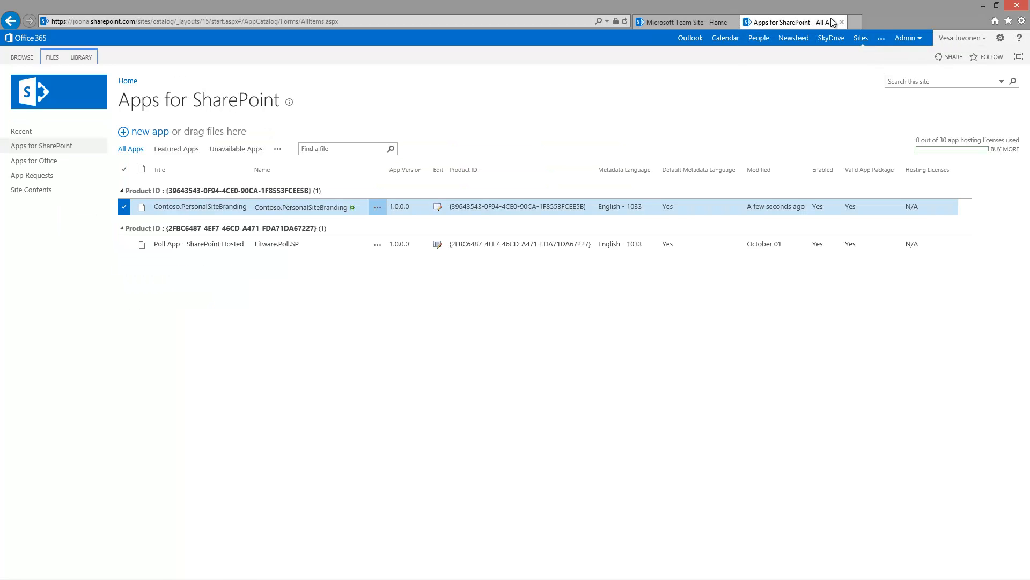
{"action": "left_click", "coordinate": [961, 39]}
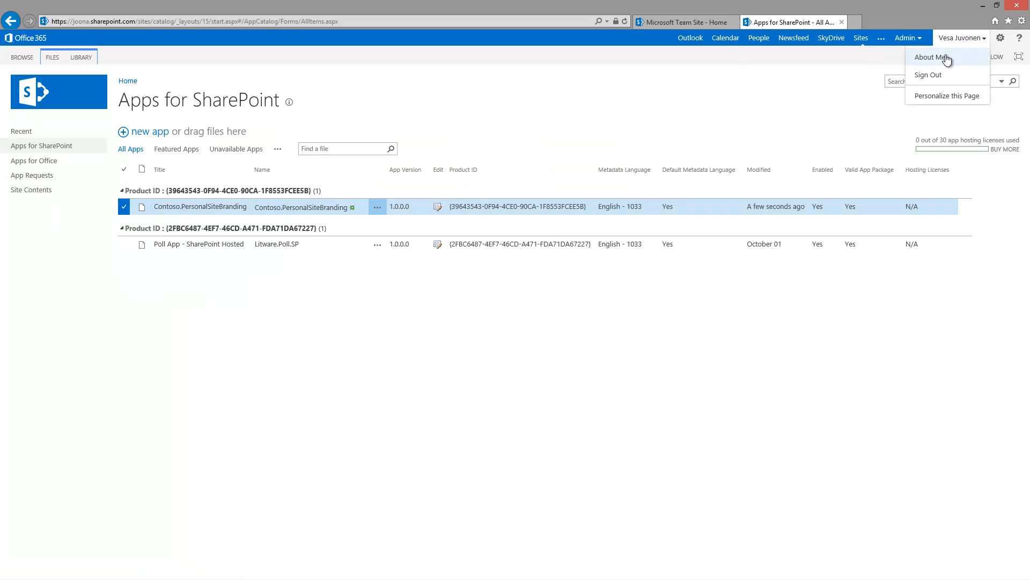
{"action": "left_click", "coordinate": [834, 41]}
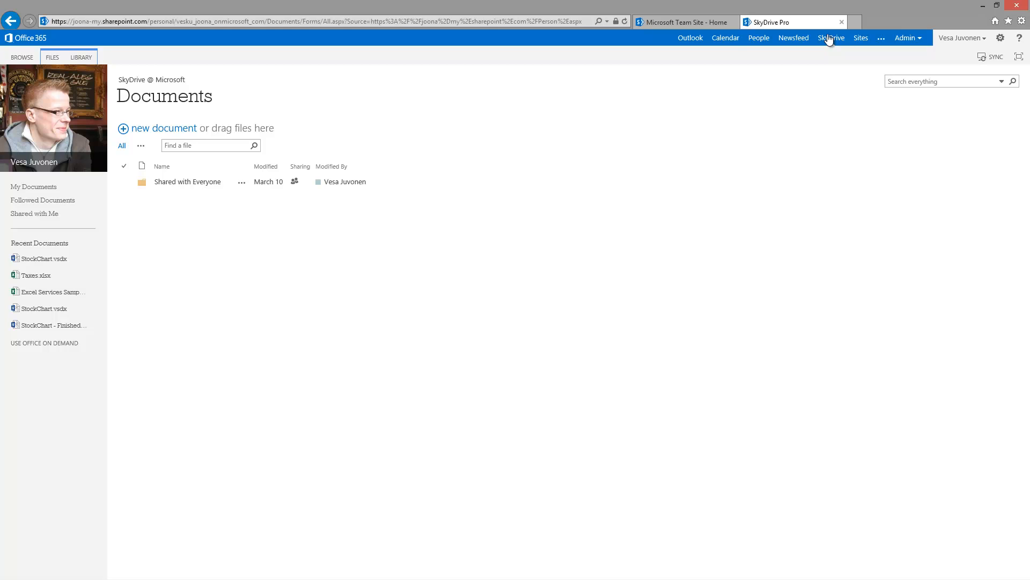
{"action": "left_click", "coordinate": [699, 22]}
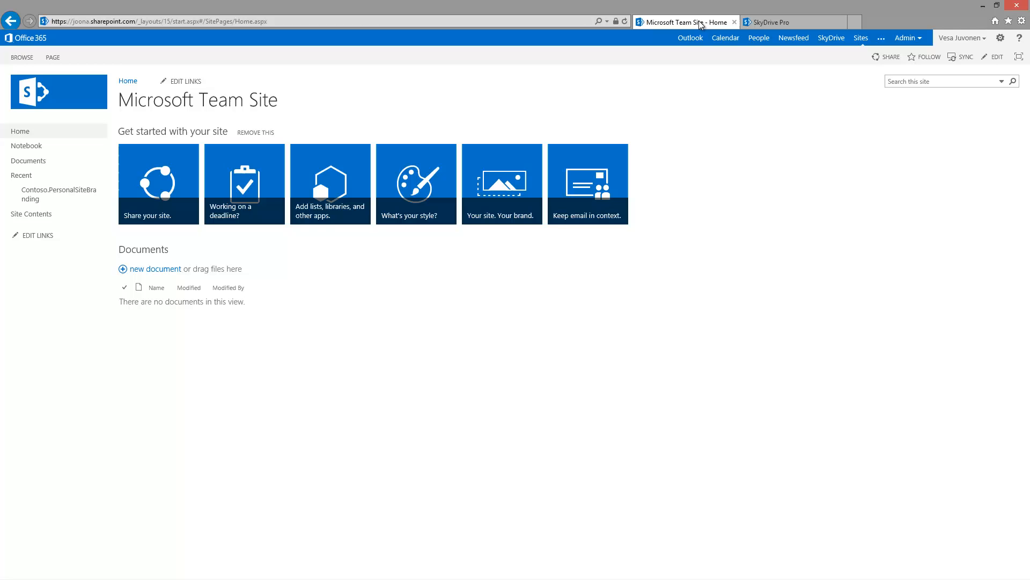
Step: Edit the home page and switch its text layout to 'One column with sidebar', selecting the sidebar
{"action": "left_click", "coordinate": [49, 55]}
{"action": "left_click", "coordinate": [16, 80]}
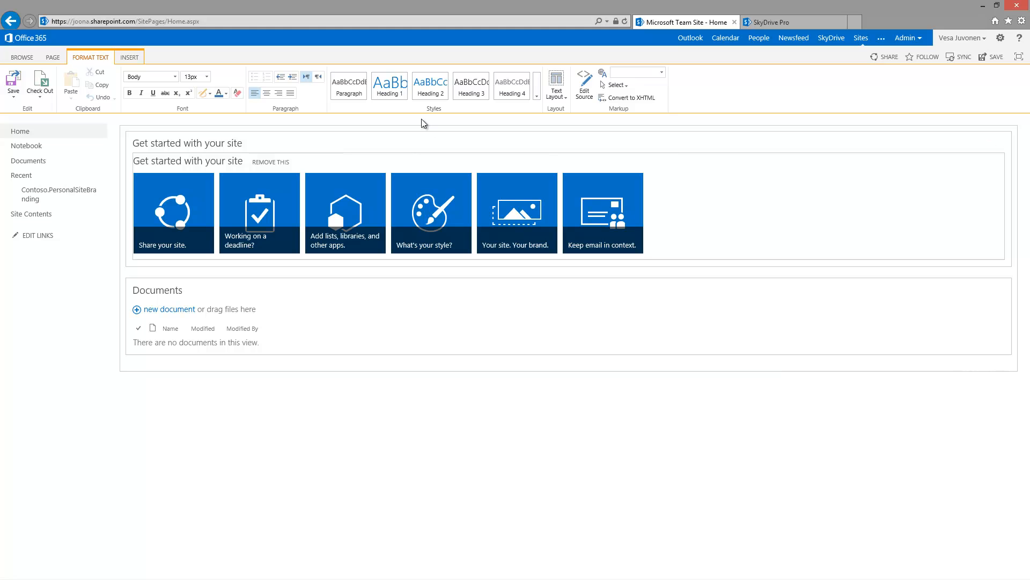
{"action": "left_click", "coordinate": [561, 95]}
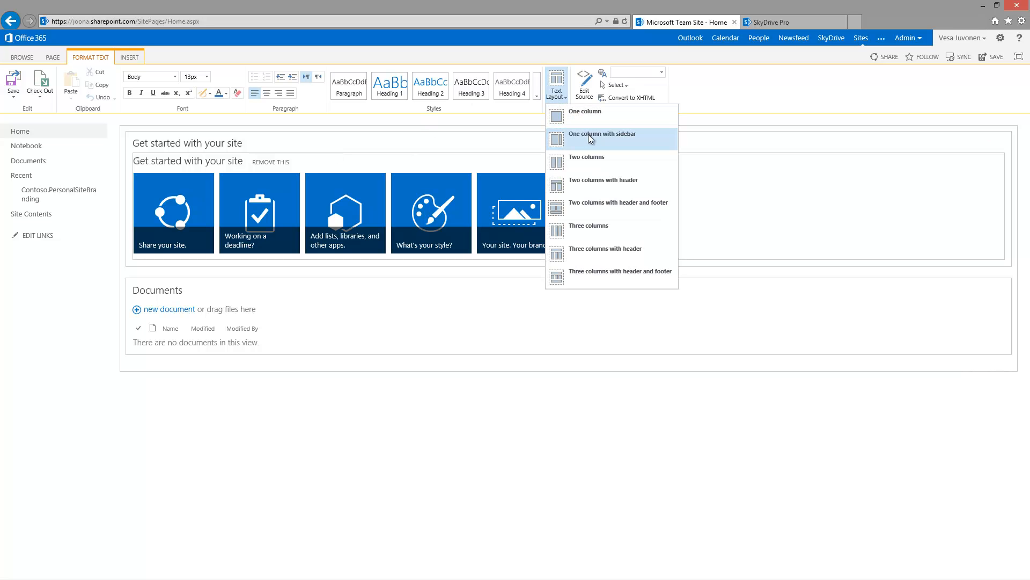
{"action": "left_click", "coordinate": [221, 362]}
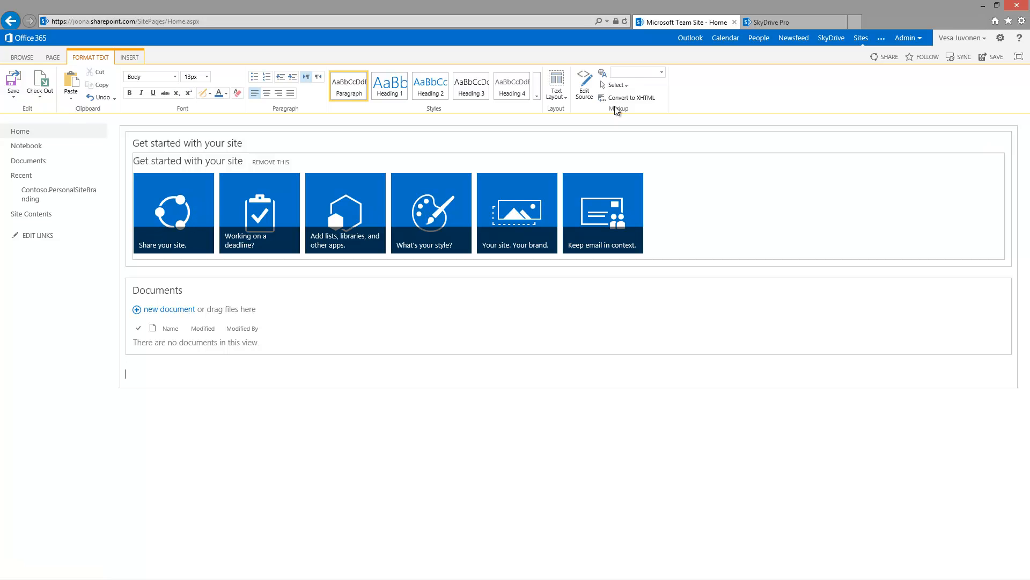
{"action": "left_click", "coordinate": [558, 96]}
{"action": "left_click", "coordinate": [625, 133]}
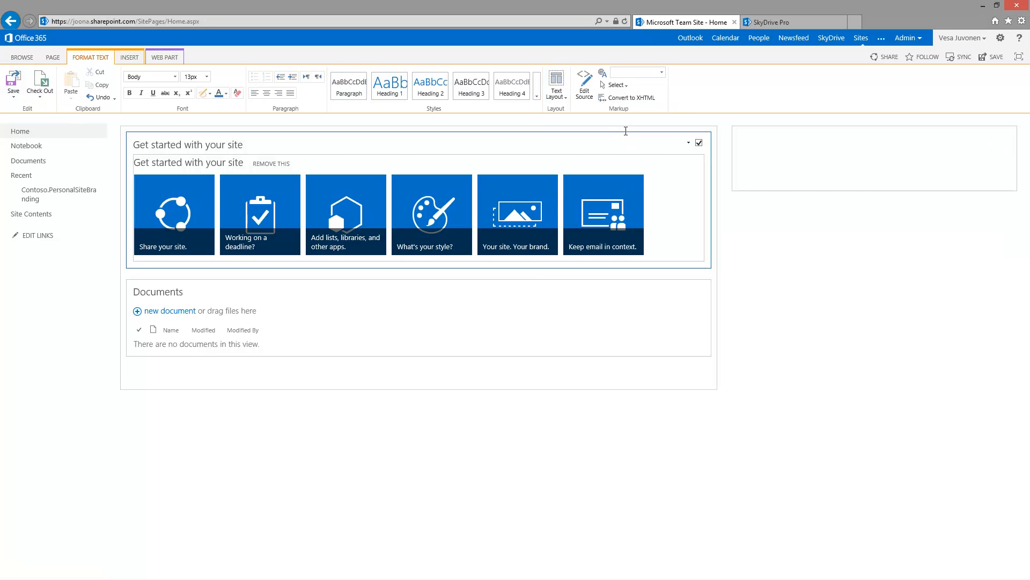
{"action": "left_click", "coordinate": [827, 150]}
{"action": "left_click", "coordinate": [132, 59]}
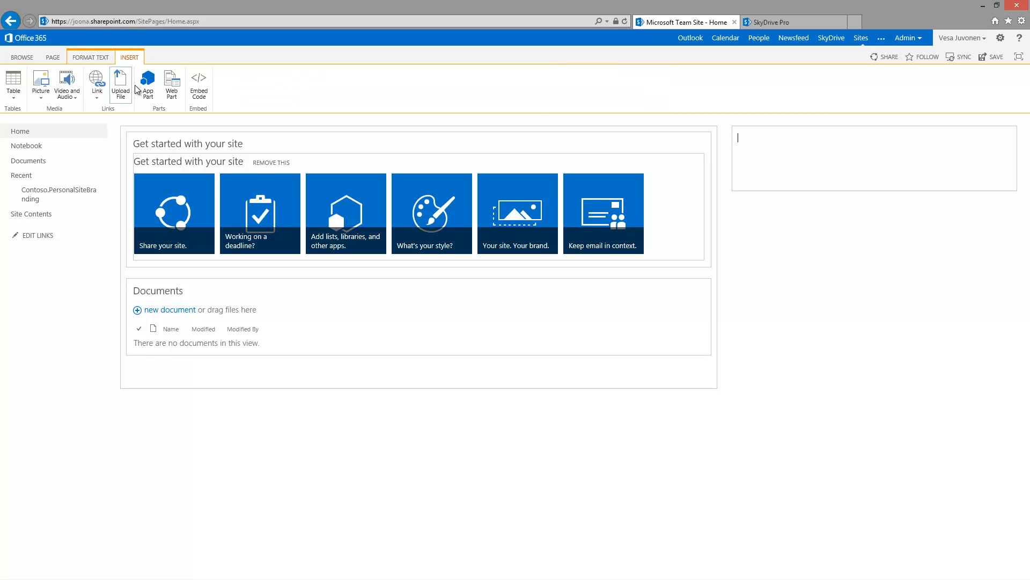
Step: Insert the Personal Site Branding app part into the home page sidebar
{"action": "left_click", "coordinate": [145, 90]}
{"action": "left_click", "coordinate": [82, 161]}
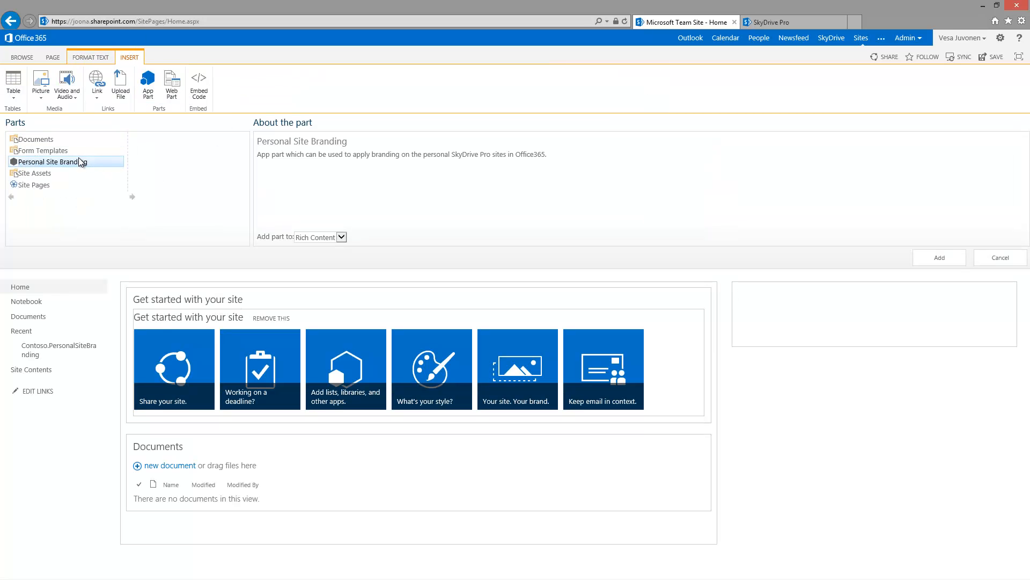
{"action": "left_click", "coordinate": [936, 258]}
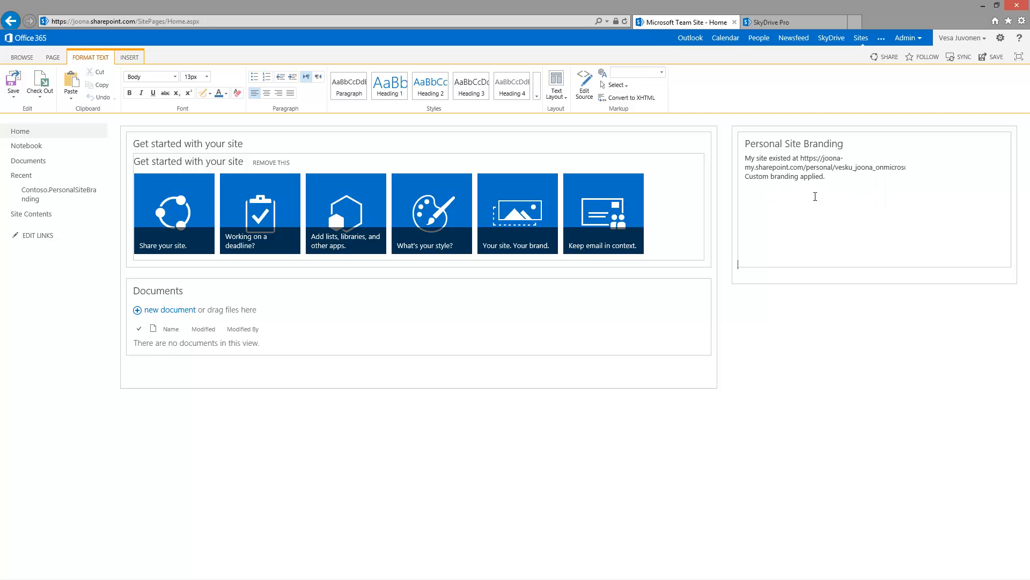
{"action": "left_click_drag", "start_coordinate": [827, 177], "coordinate": [782, 180]}
{"action": "left_click", "coordinate": [787, 177]}
{"action": "left_click", "coordinate": [14, 81]}
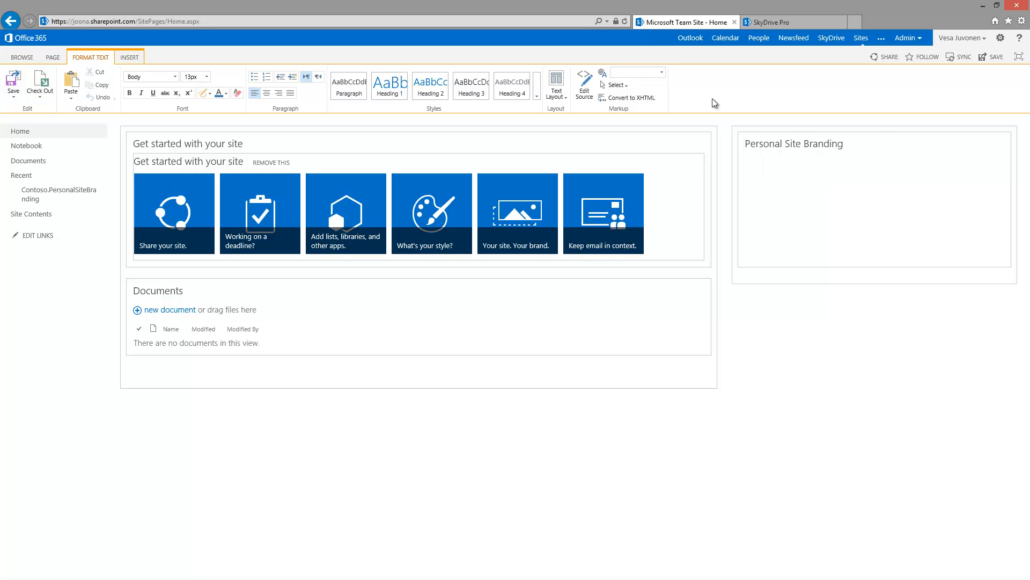
{"action": "left_click", "coordinate": [890, 142]}
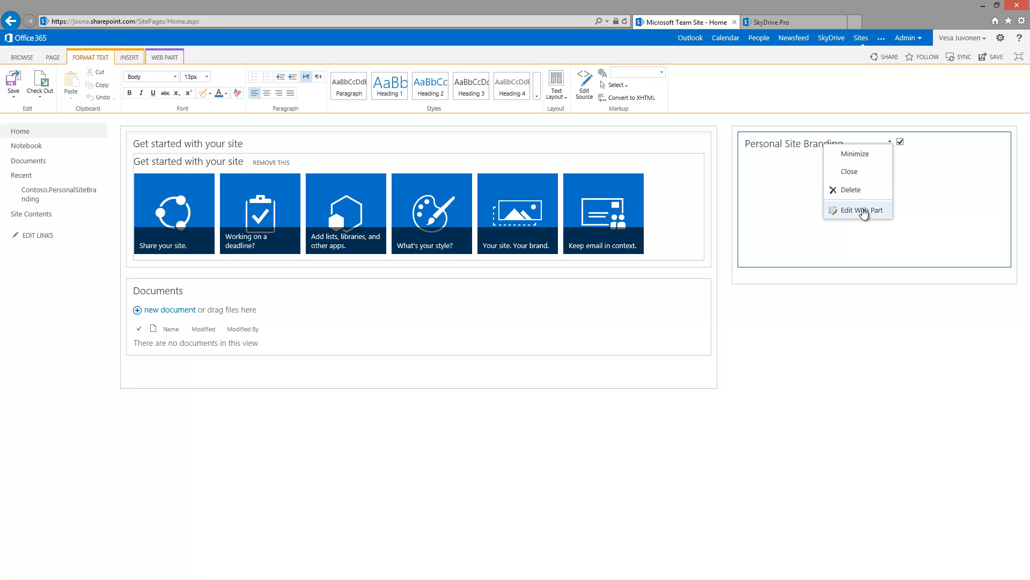
Step: Uncheck Show debug information in the branding part's Configuration settings
{"action": "left_click", "coordinate": [863, 210]}
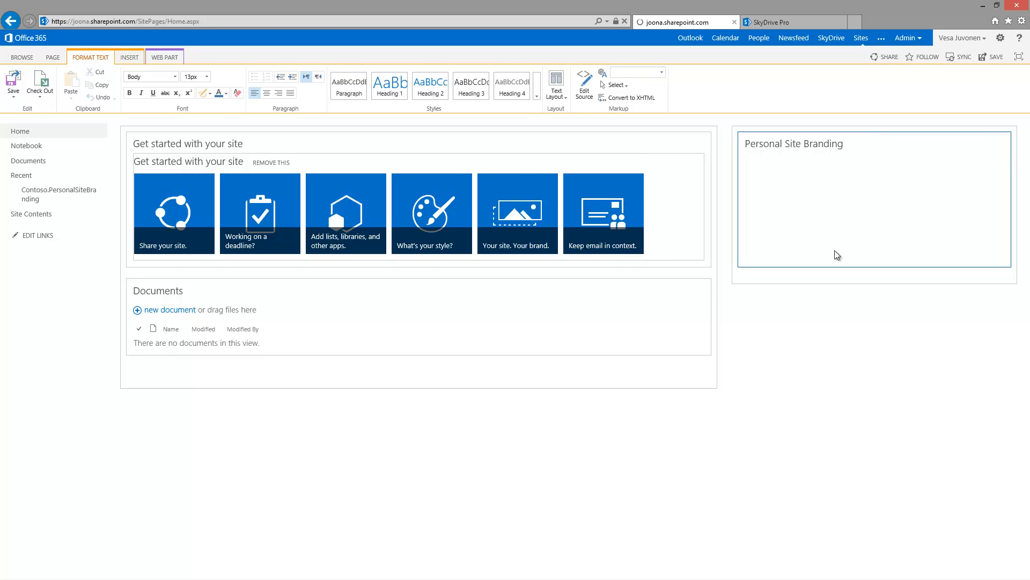
{"action": "left_click", "coordinate": [883, 427]}
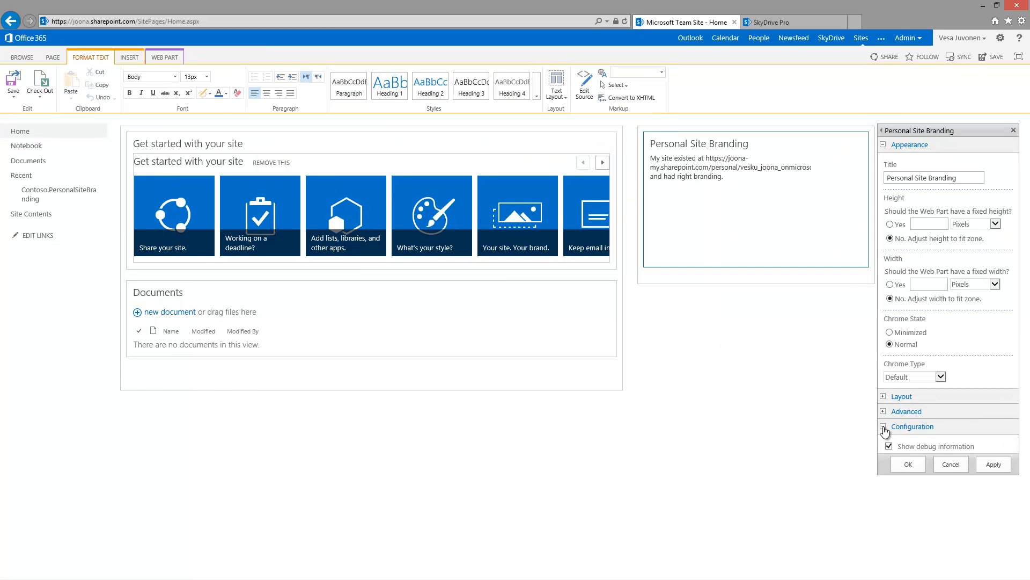
{"action": "left_click", "coordinate": [889, 445]}
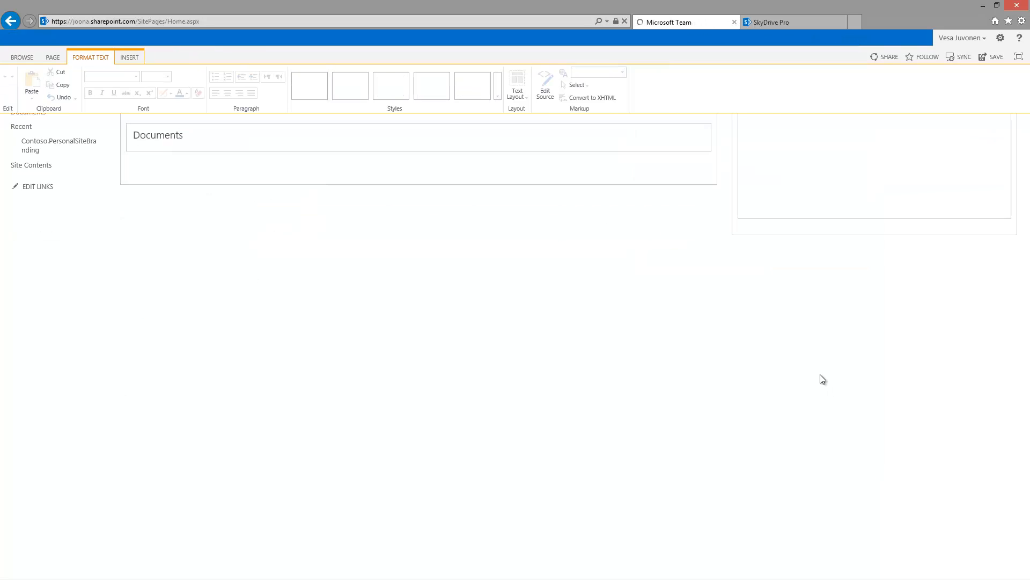
Step: Set the branding part's Chrome Type to None and apply it
{"action": "left_click", "coordinate": [890, 143]}
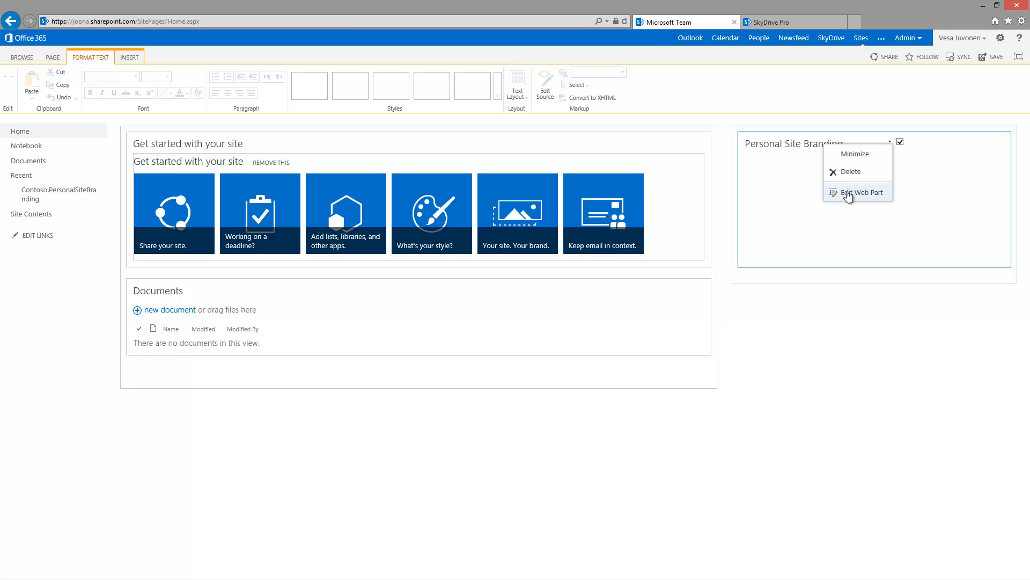
{"action": "left_click", "coordinate": [849, 194]}
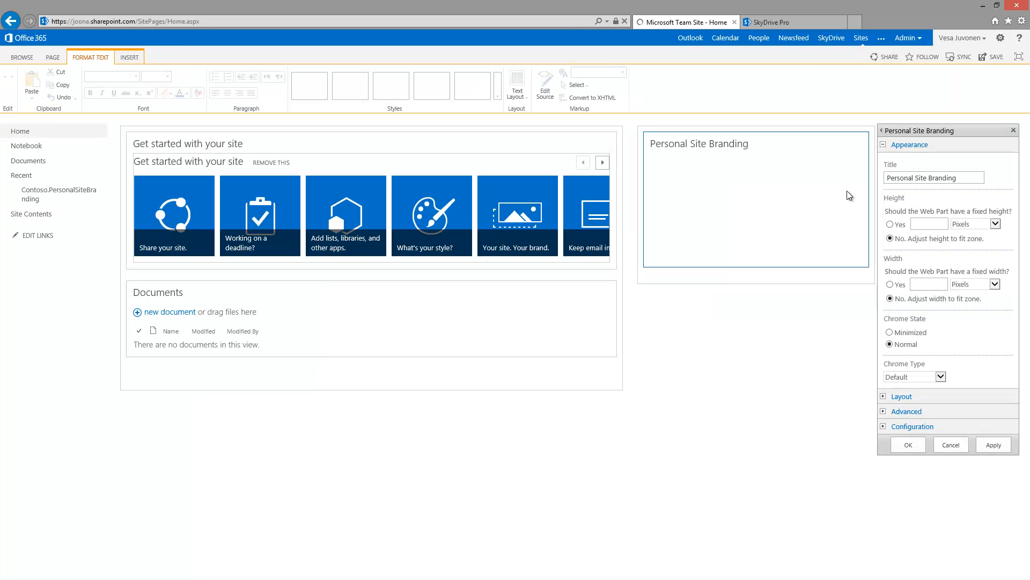
{"action": "left_click", "coordinate": [941, 376]}
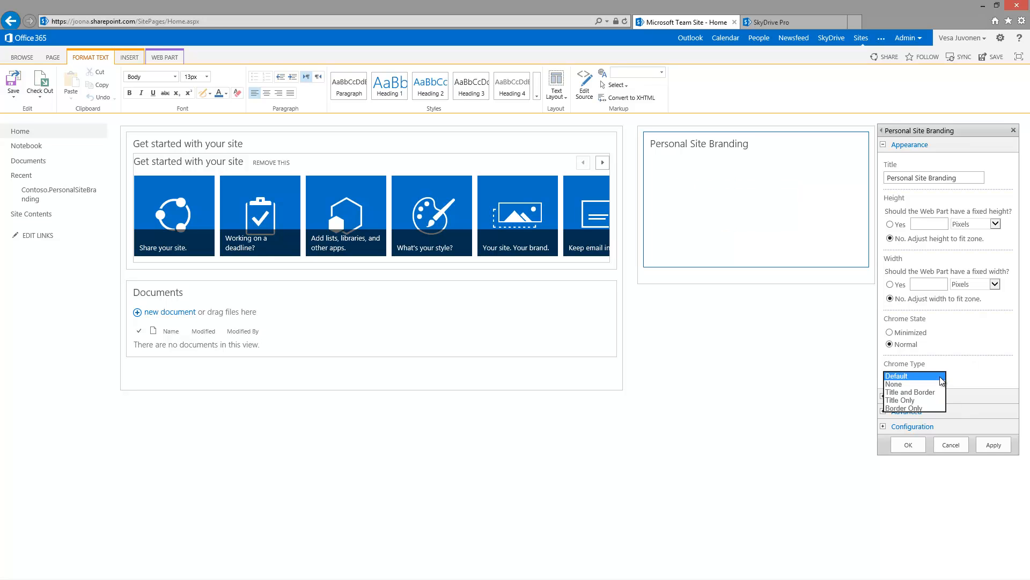
{"action": "left_click", "coordinate": [920, 384]}
{"action": "left_click", "coordinate": [908, 445]}
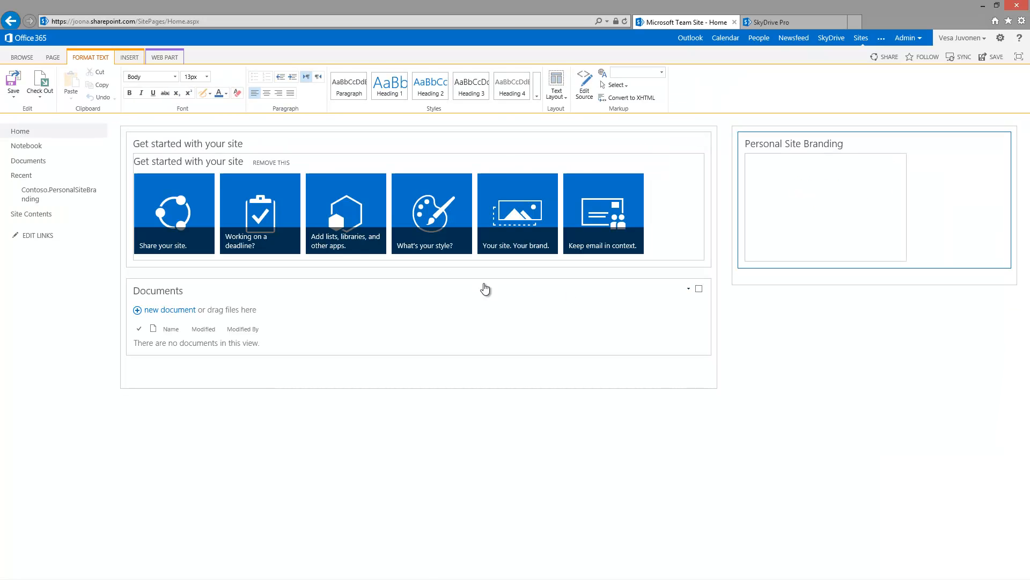
Step: Save the edited home page and switch to the SkyDrive Pro Documents tab
{"action": "left_click", "coordinate": [15, 85]}
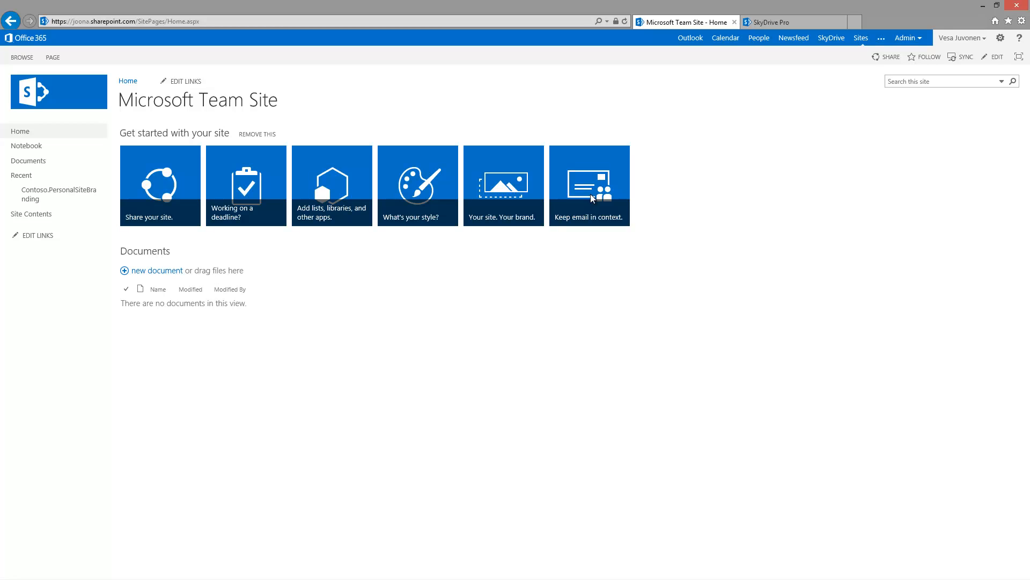
{"action": "left_click", "coordinate": [768, 23]}
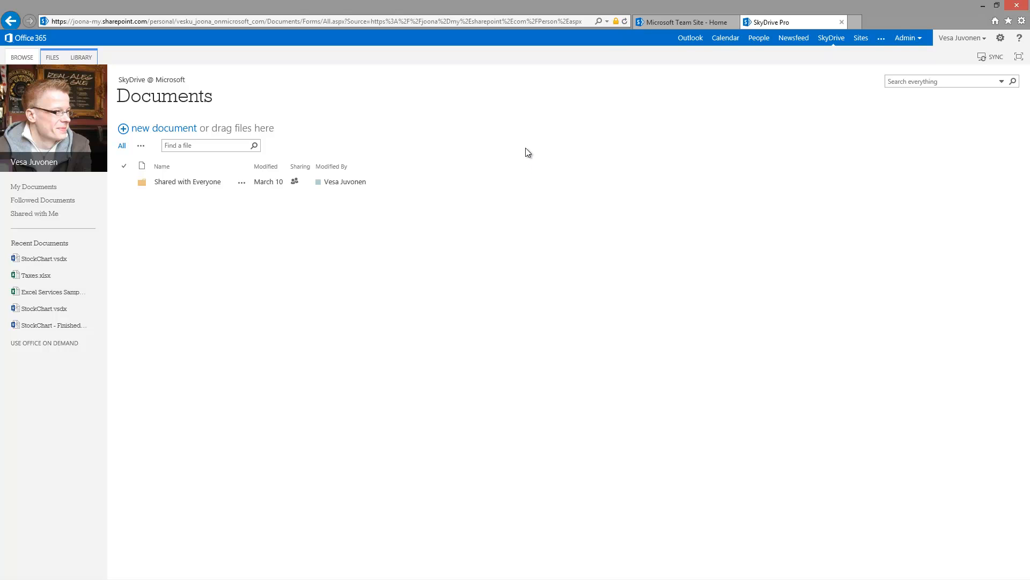
Step: Reload the SkyDrive Pro page to check the custom branding, then return to the Team Site home tab
{"action": "key", "text": "F5"}
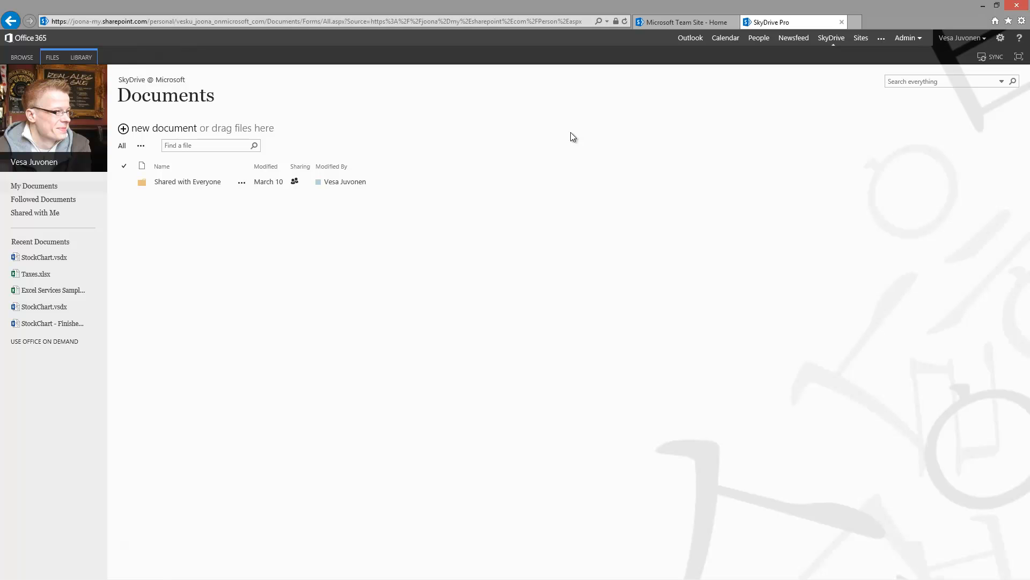
{"action": "left_click", "coordinate": [666, 25]}
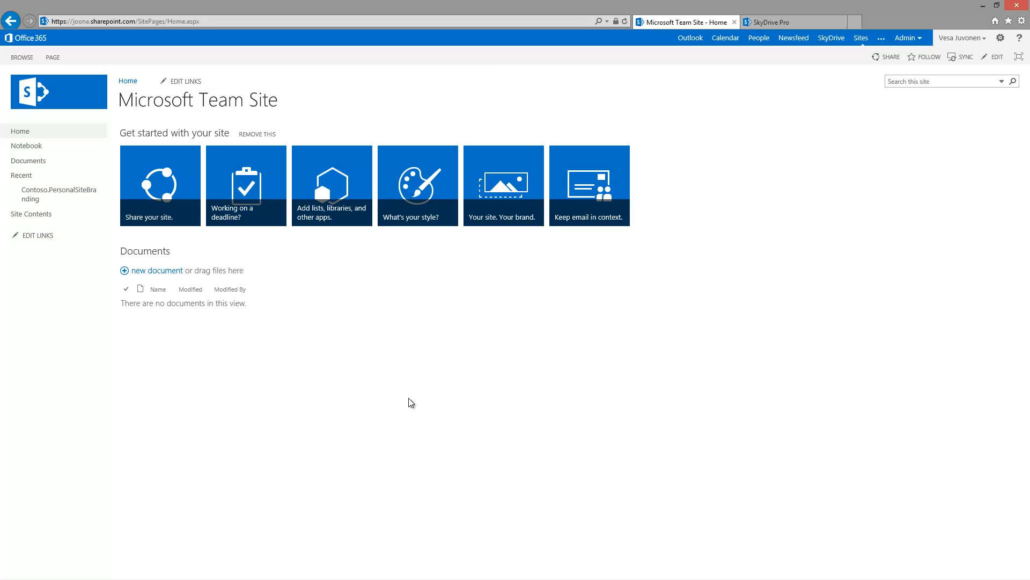